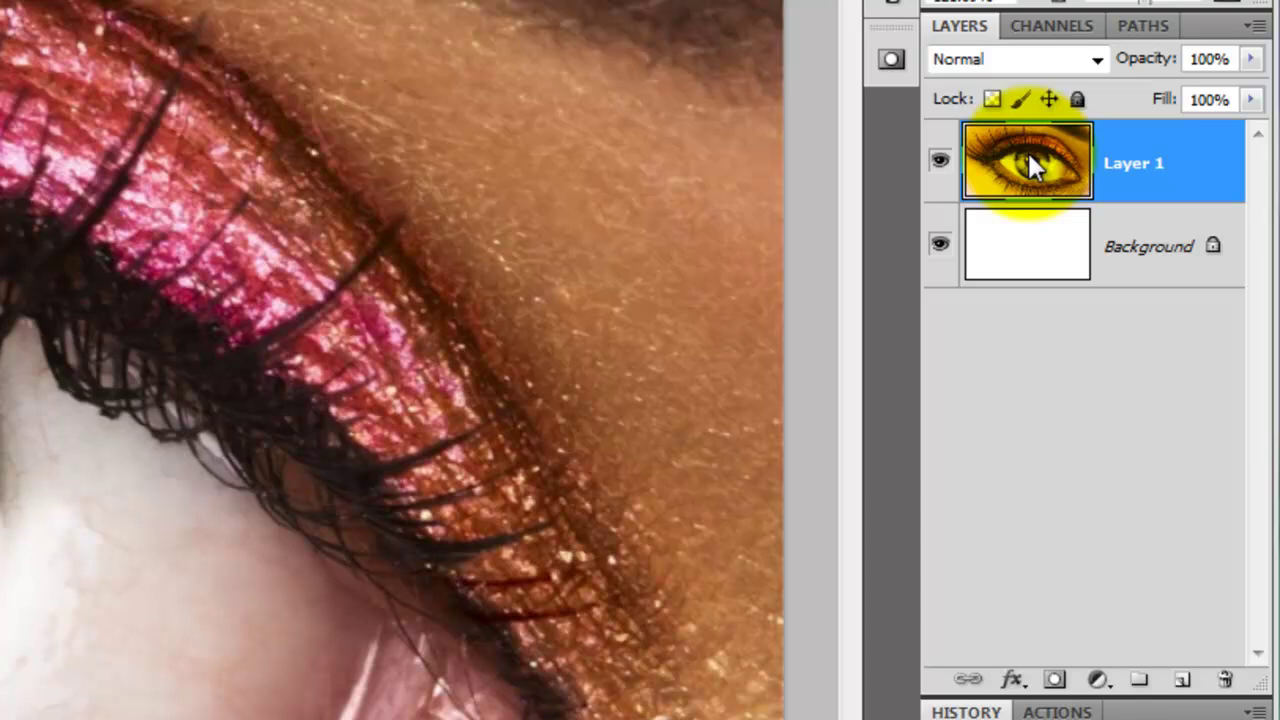
- Replace the first duplicate with a plain 'Layer 1 copy' made from Layer 1 with Ctrl+J
drag(1027, 150, 1183, 684)
key(ctrl+z)
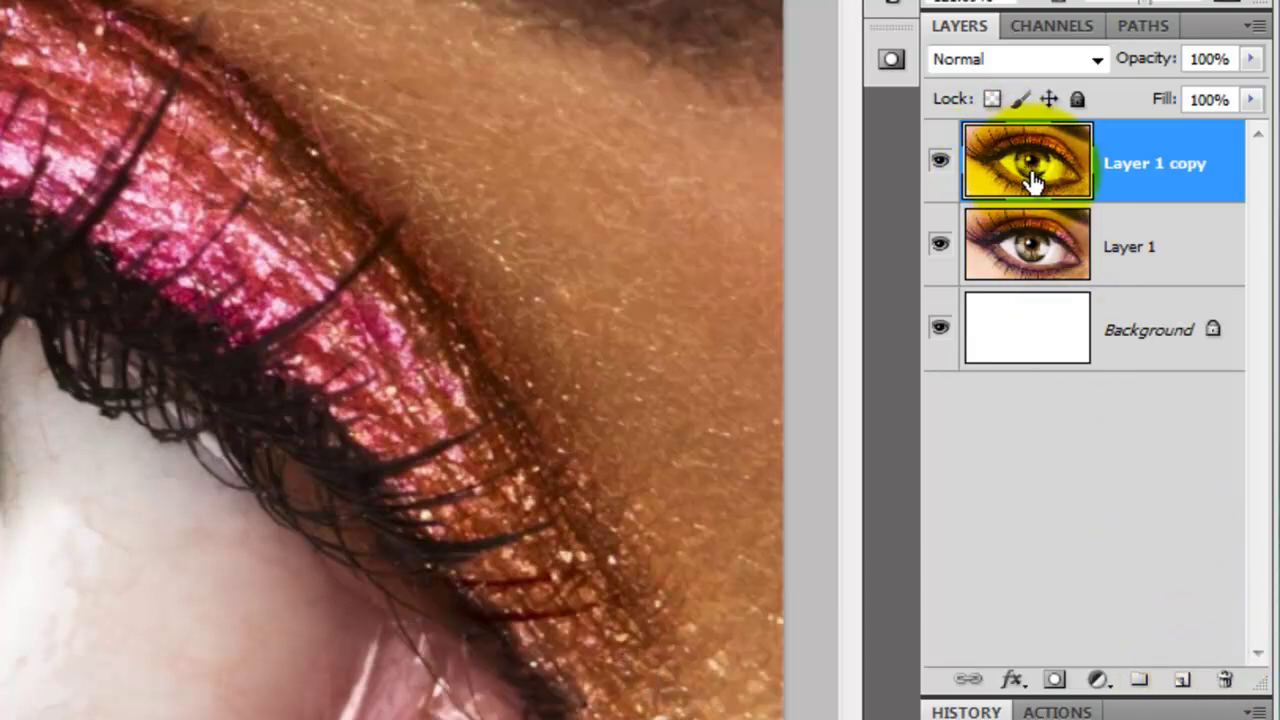
key(ctrl+j)
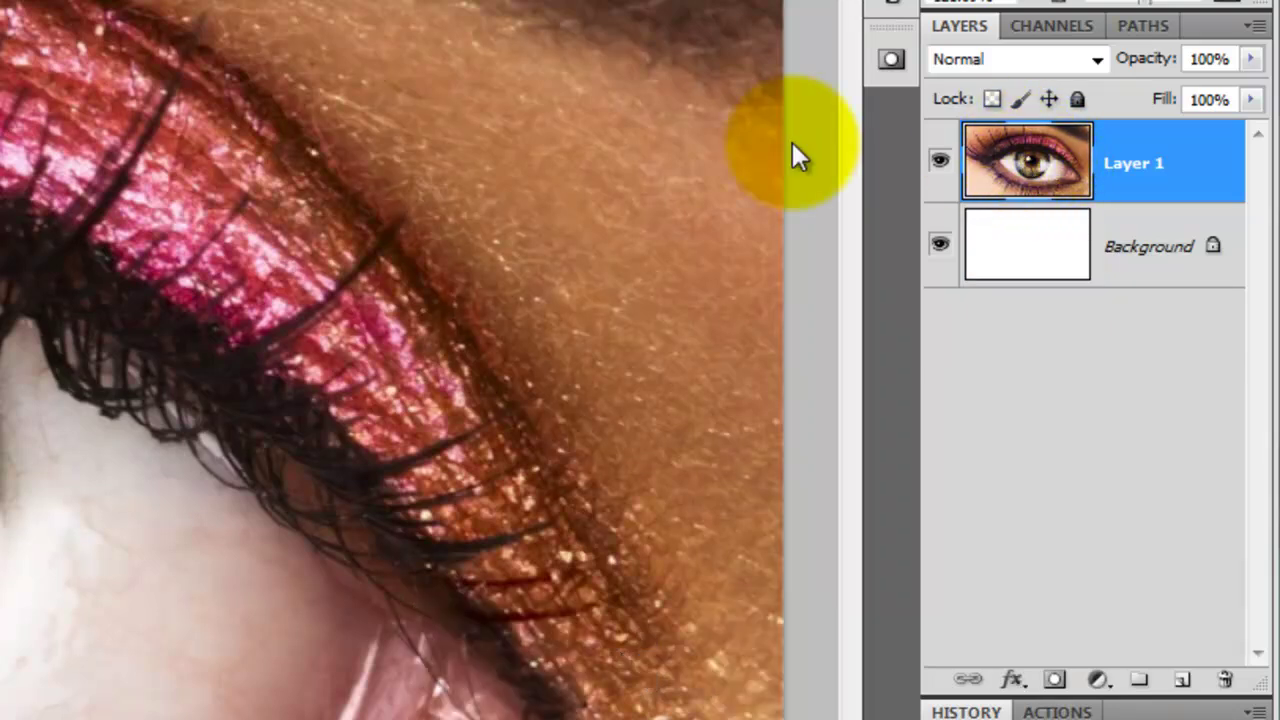
key(ctrl+j)
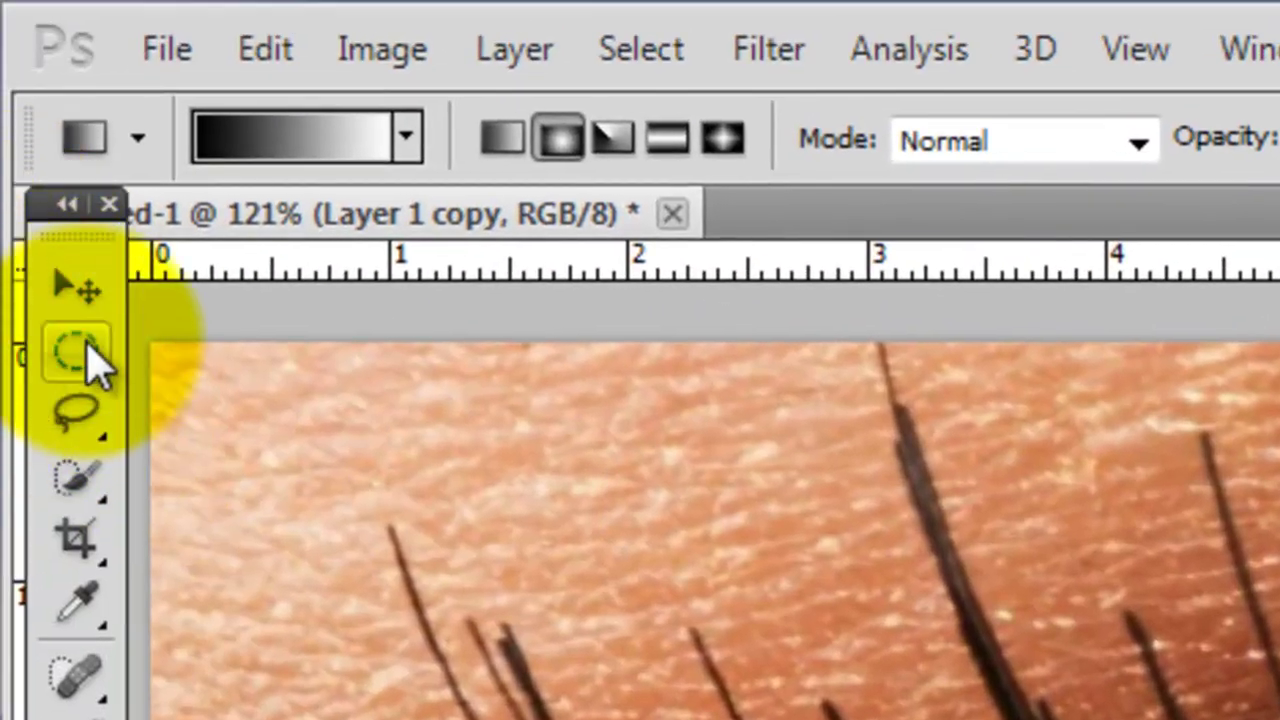
- Draw a circular elliptical-marquee selection outward from the pupil's centre around the iris
click(89, 357)
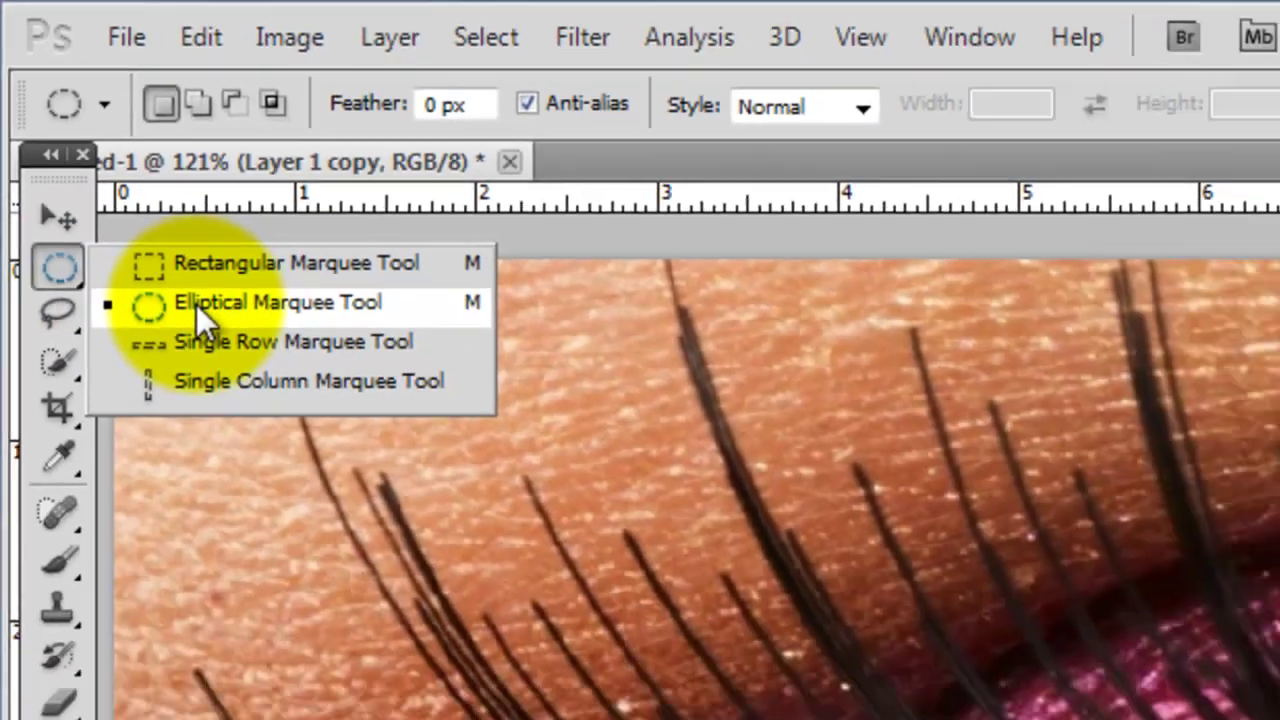
click(245, 402)
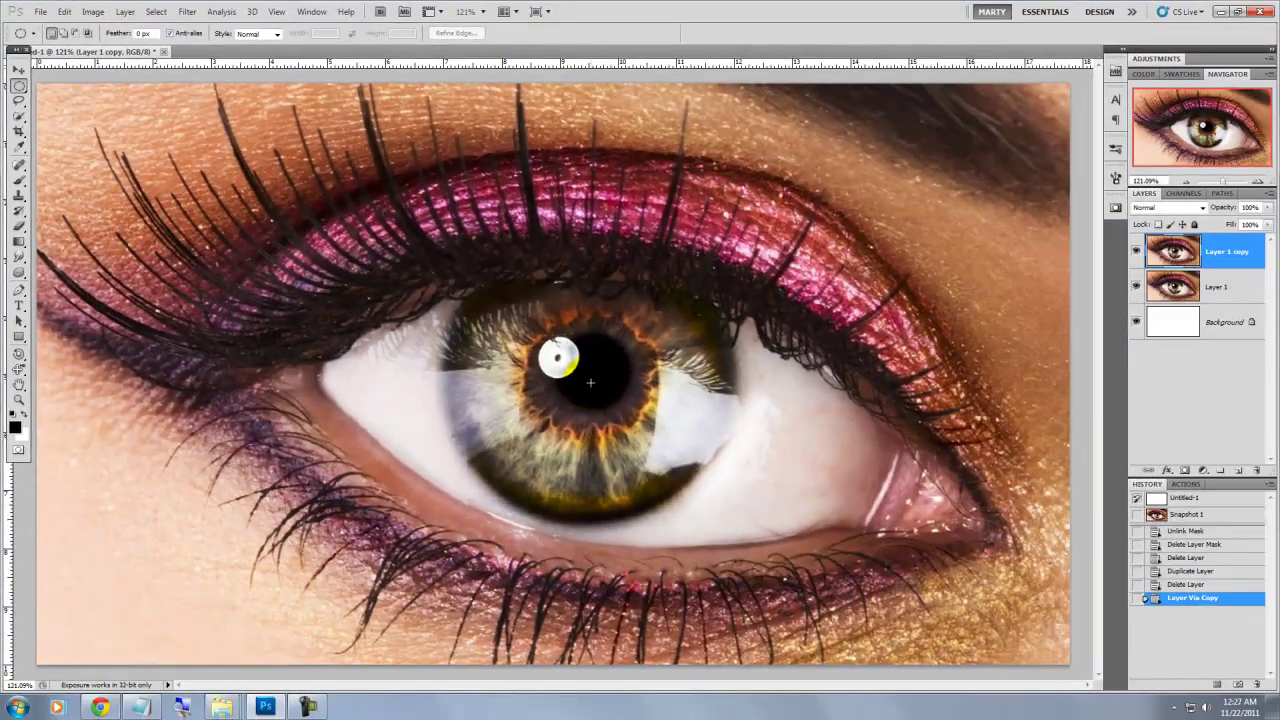
key(ctrl+alt)
drag(743, 290, 820, 255)
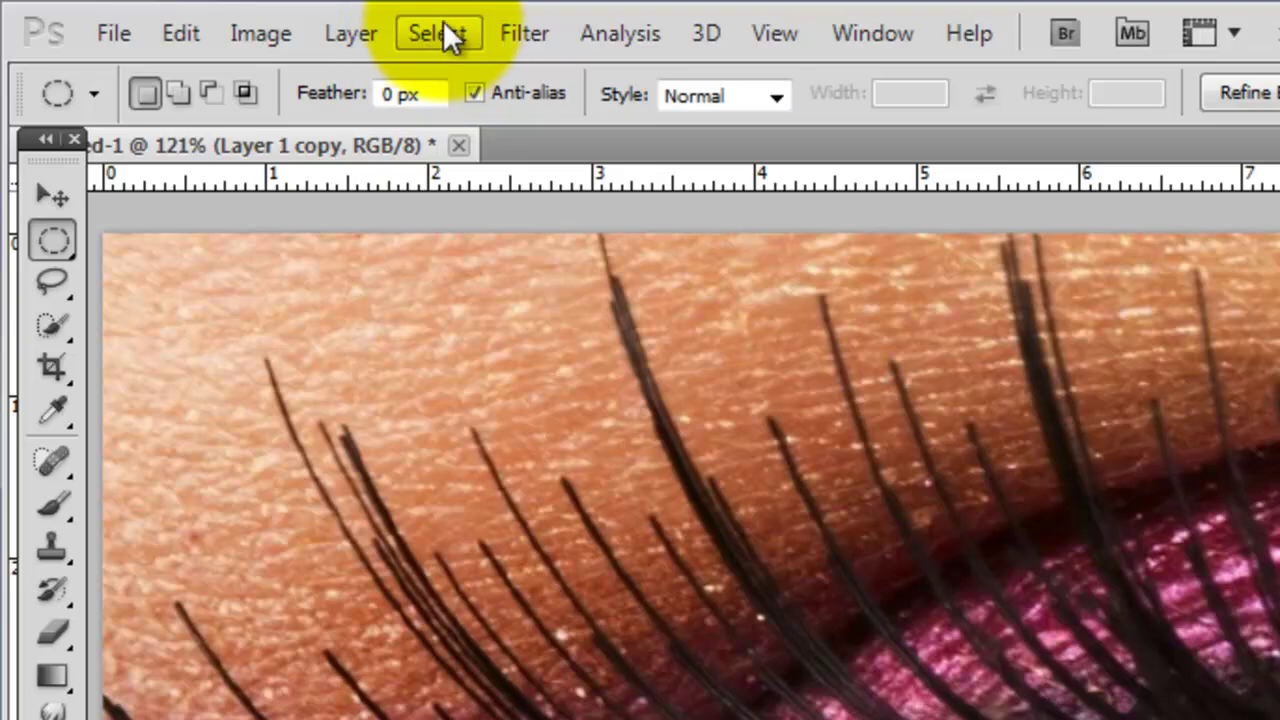
- Feather the iris selection by about 5 px in Refine Edge
click(156, 11)
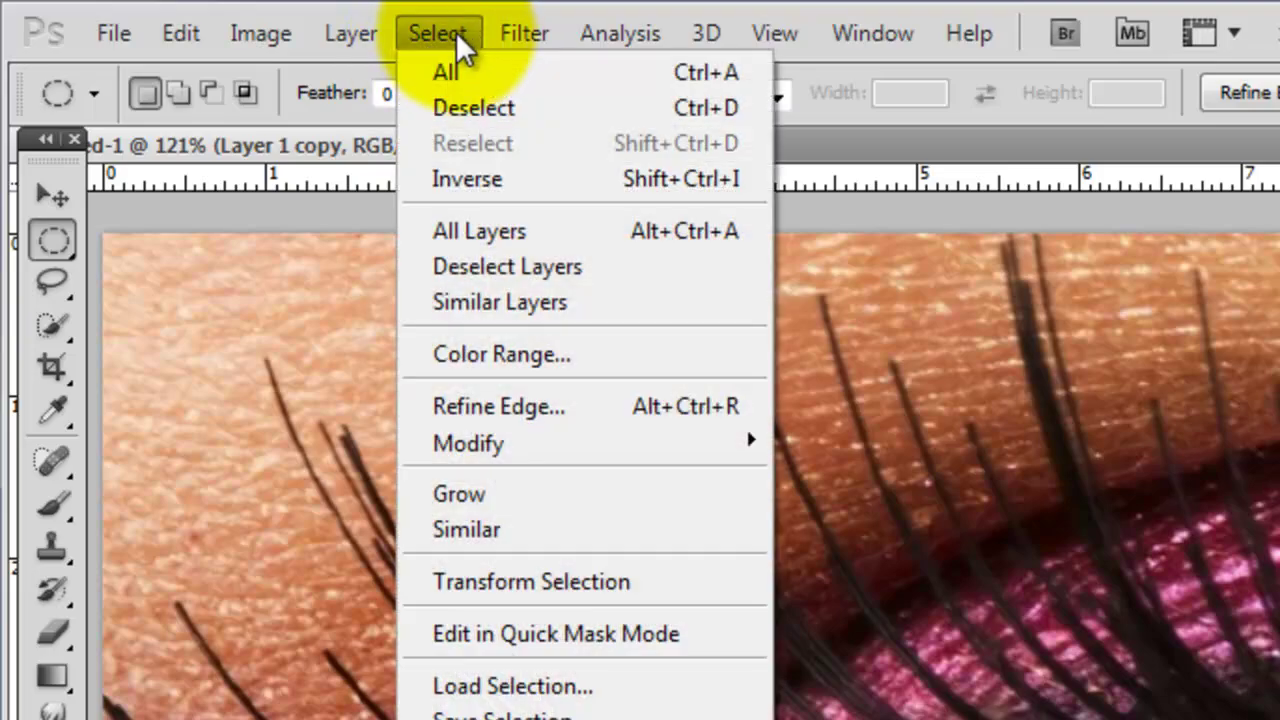
click(548, 401)
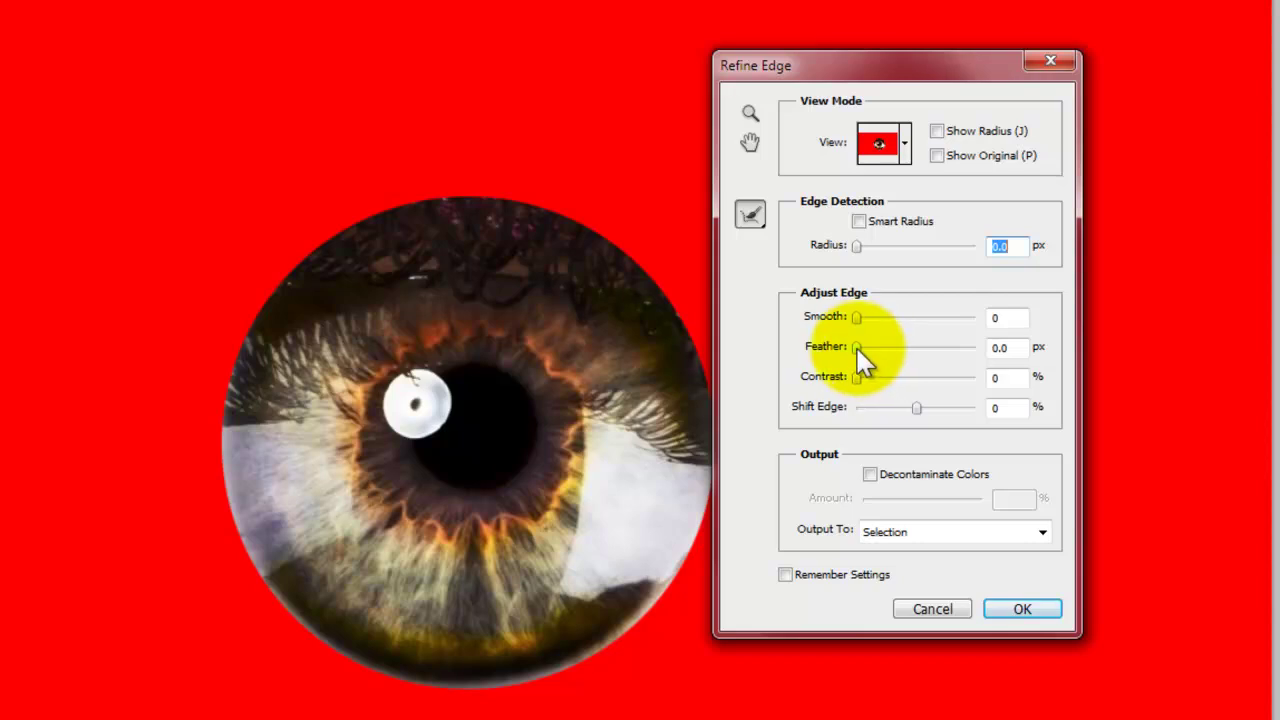
drag(858, 348, 890, 350)
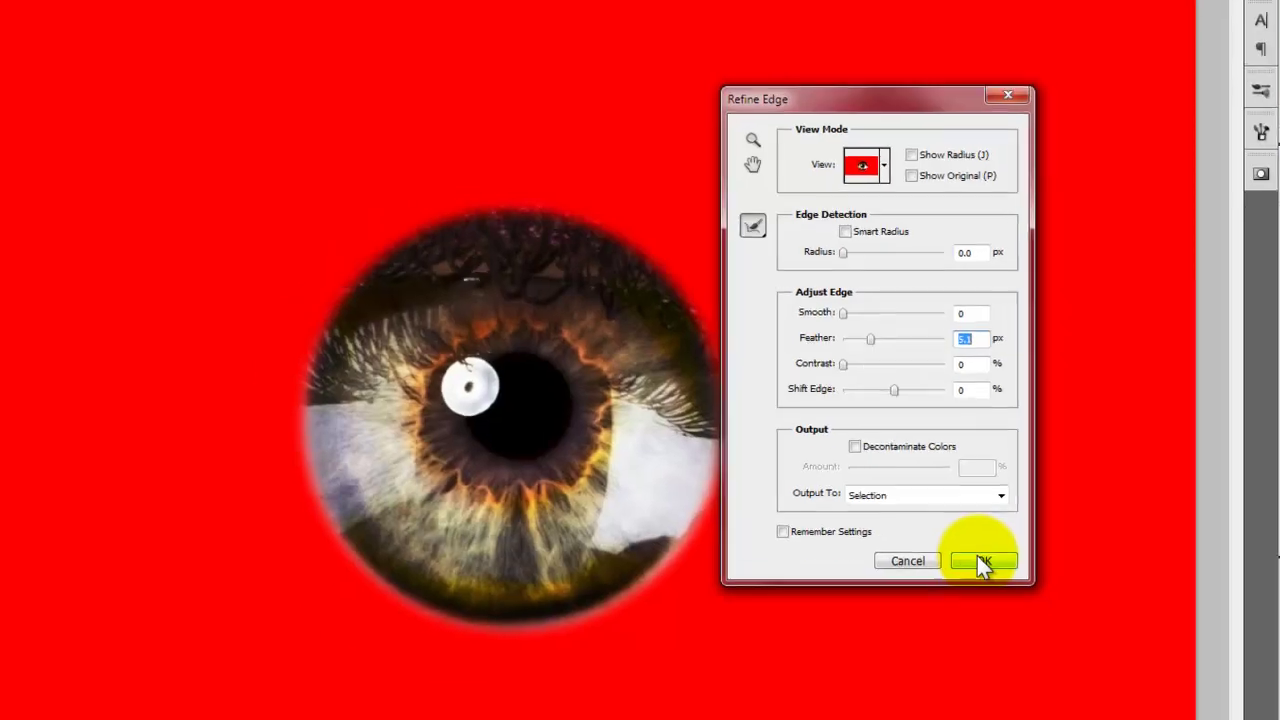
click(1022, 609)
- Enter Quick Mask mode and pick a brush tool to touch up the selection
key(q)
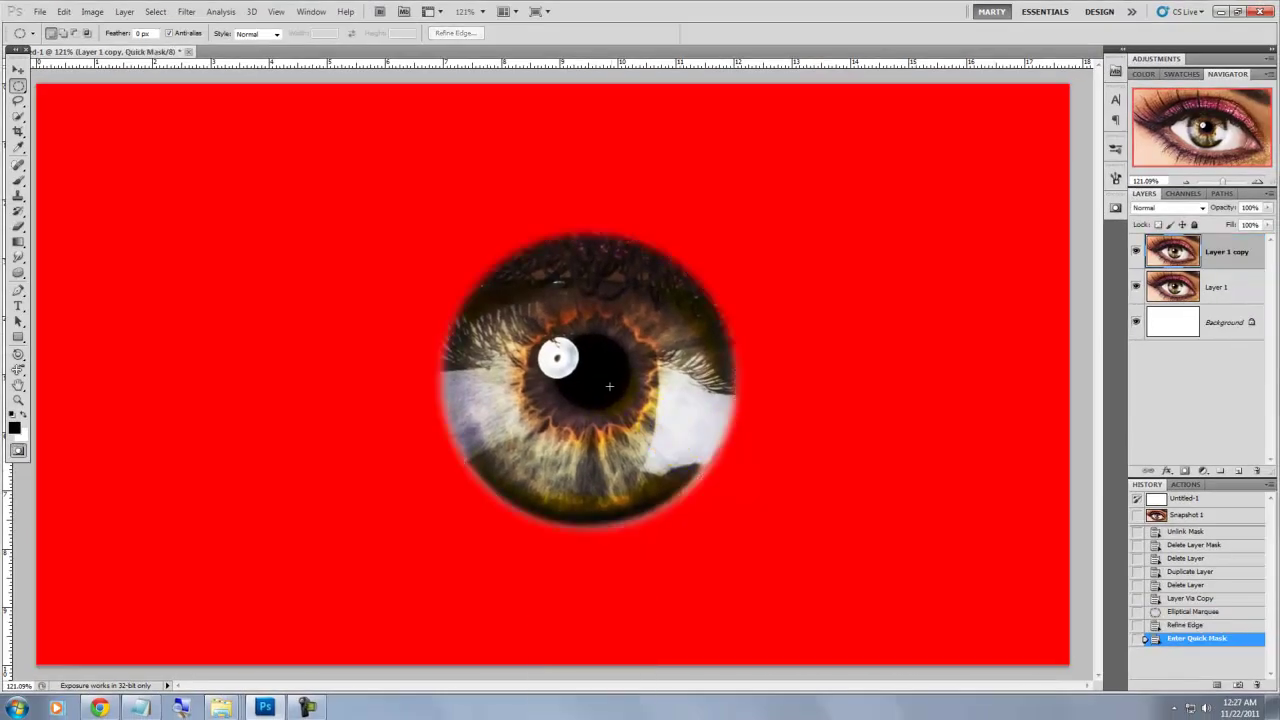
key(b)
click(18, 180)
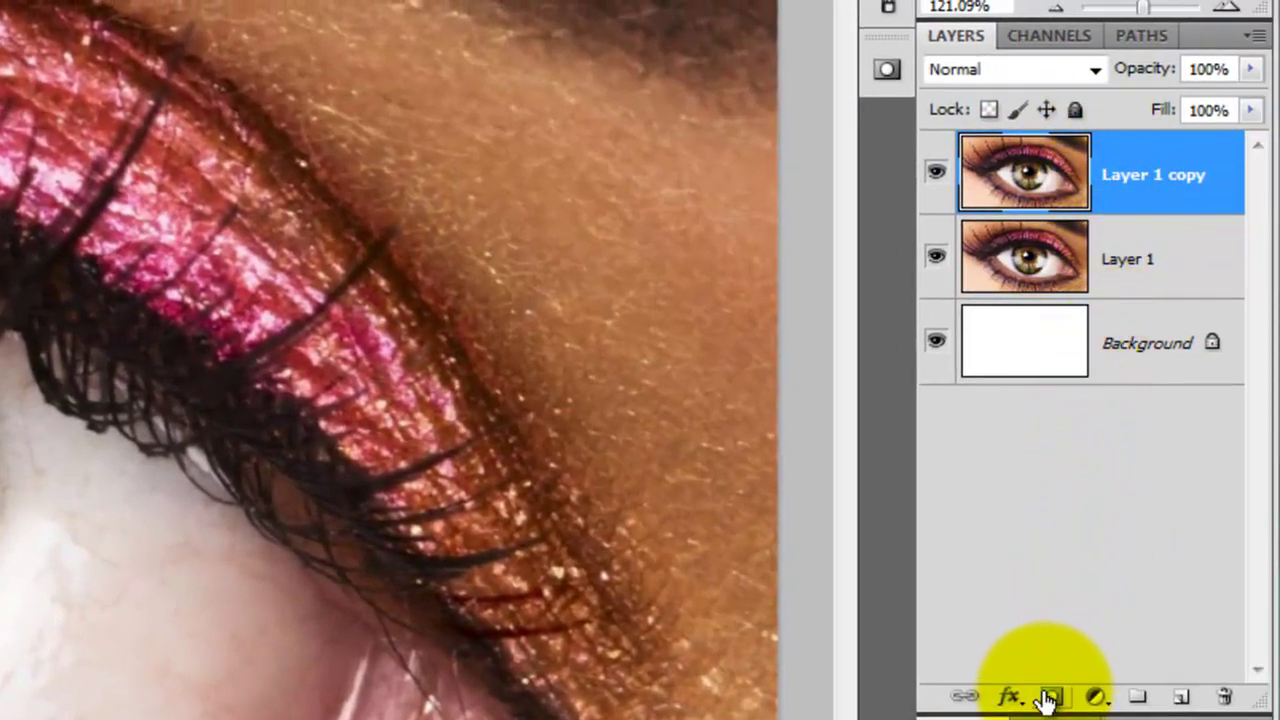
- Mask Layer 1 copy to the iris and shift its hue by −163 to turn it blue
click(1053, 698)
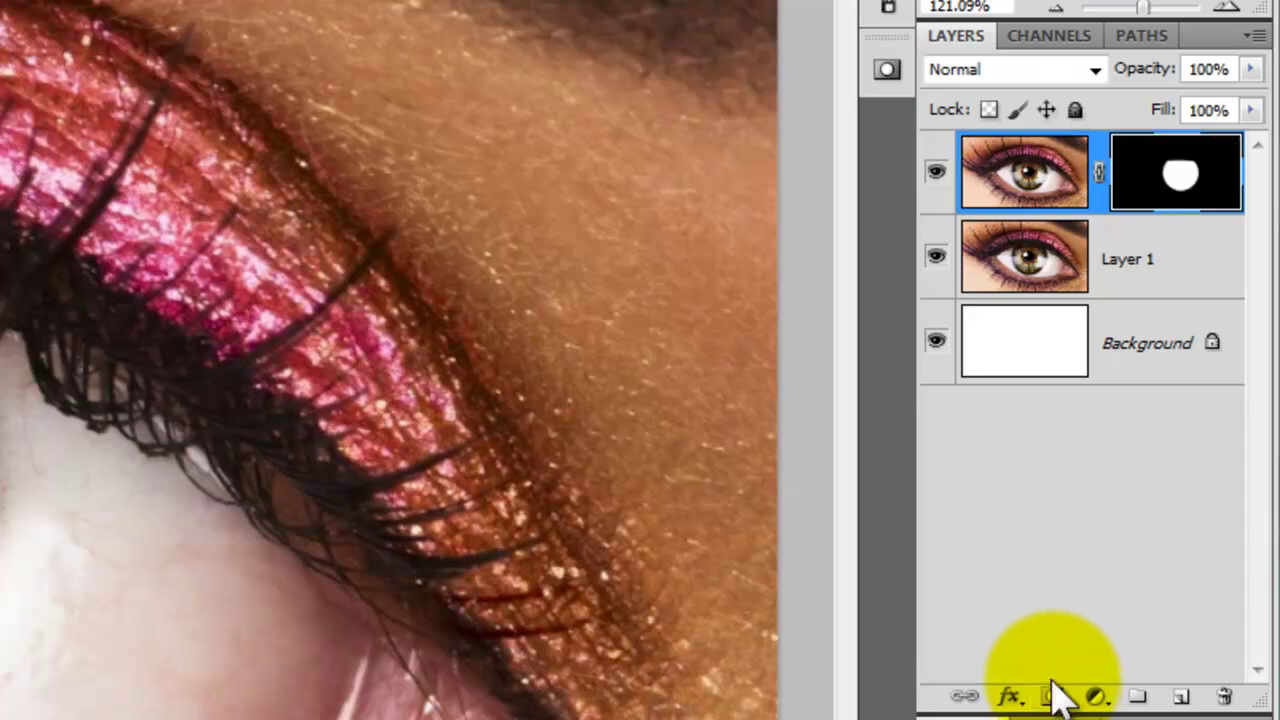
click(1024, 175)
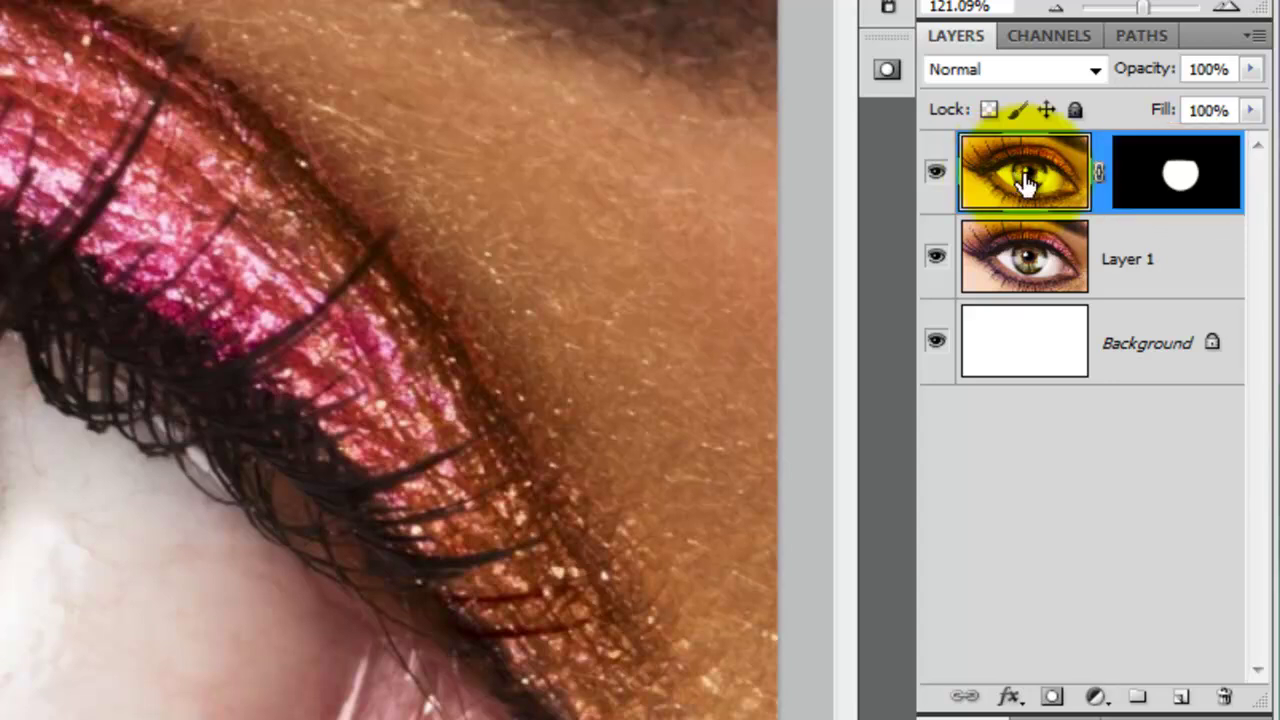
key(ctrl+u)
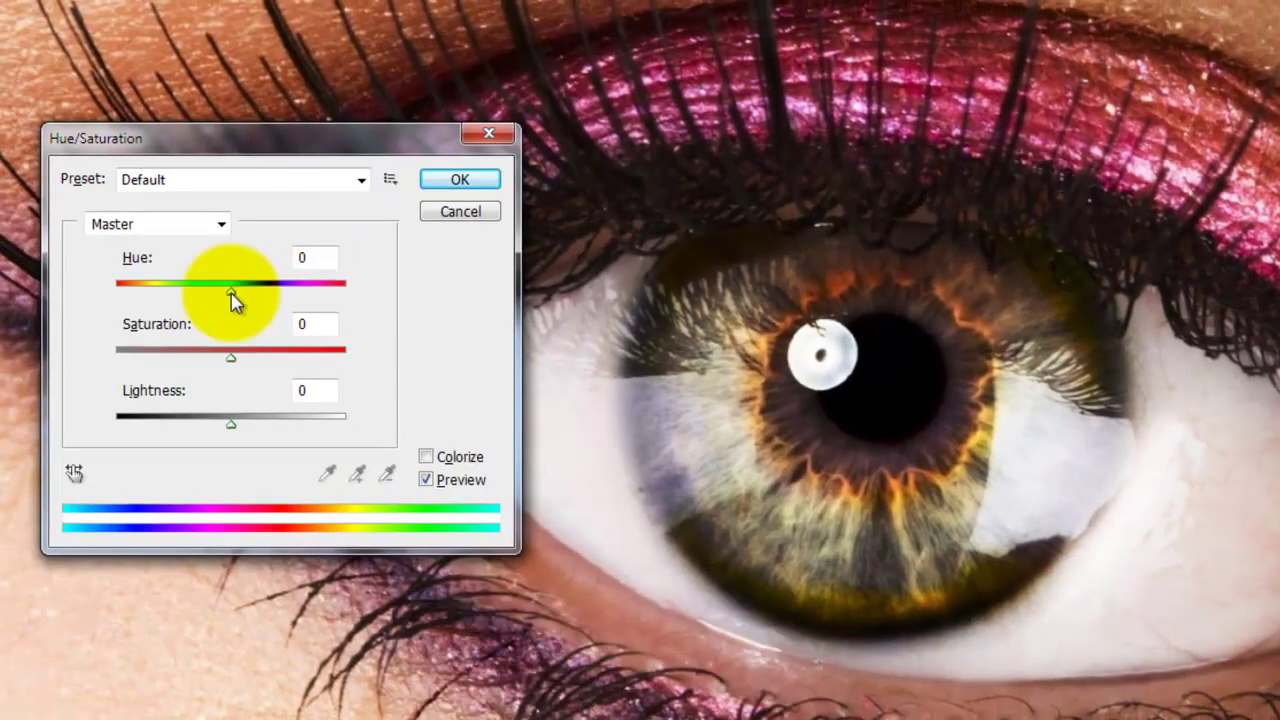
drag(231, 293, 124, 285)
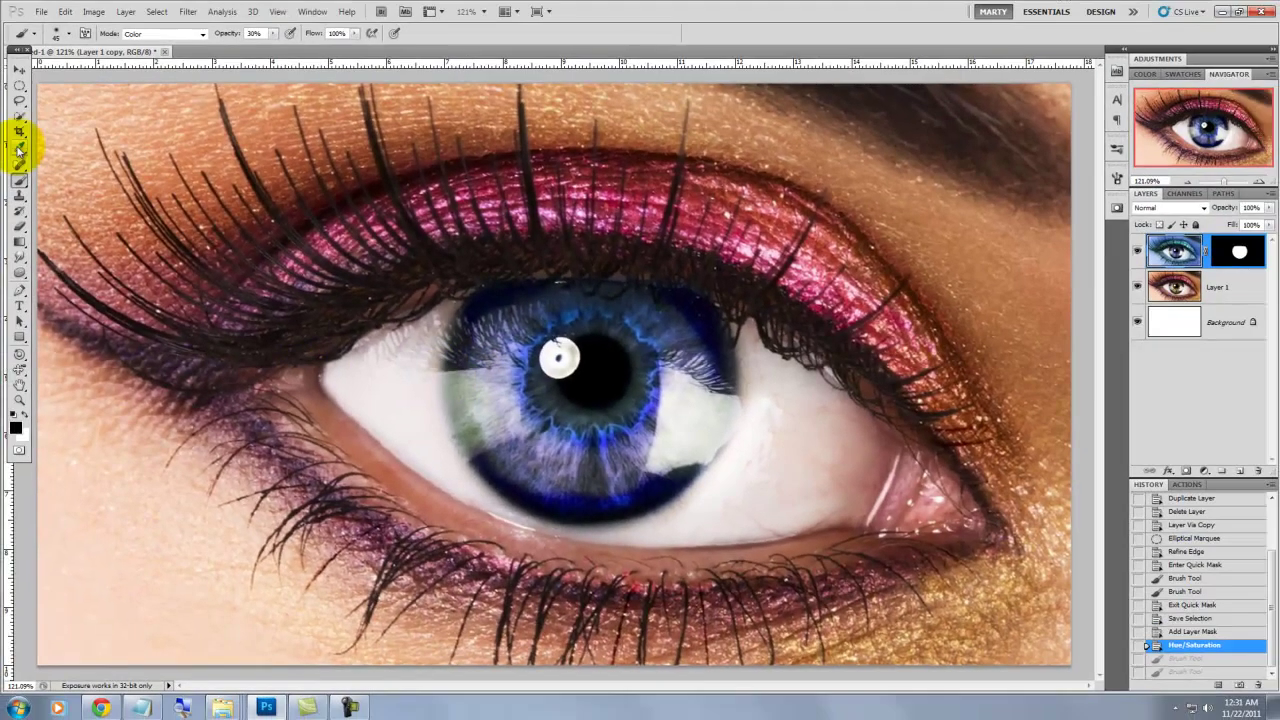
- Sample the iris blue and brush it over the green patches at 29% opacity
click(20, 148)
drag(497, 374, 600, 432)
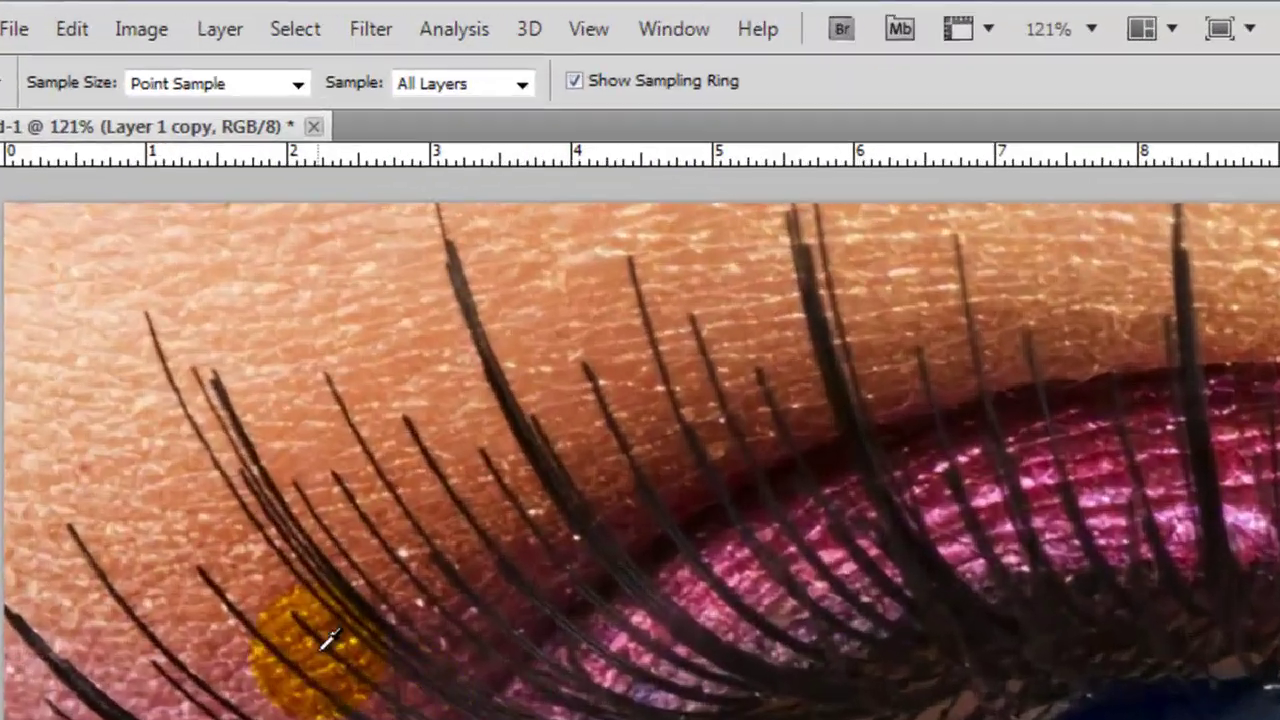
key(b)
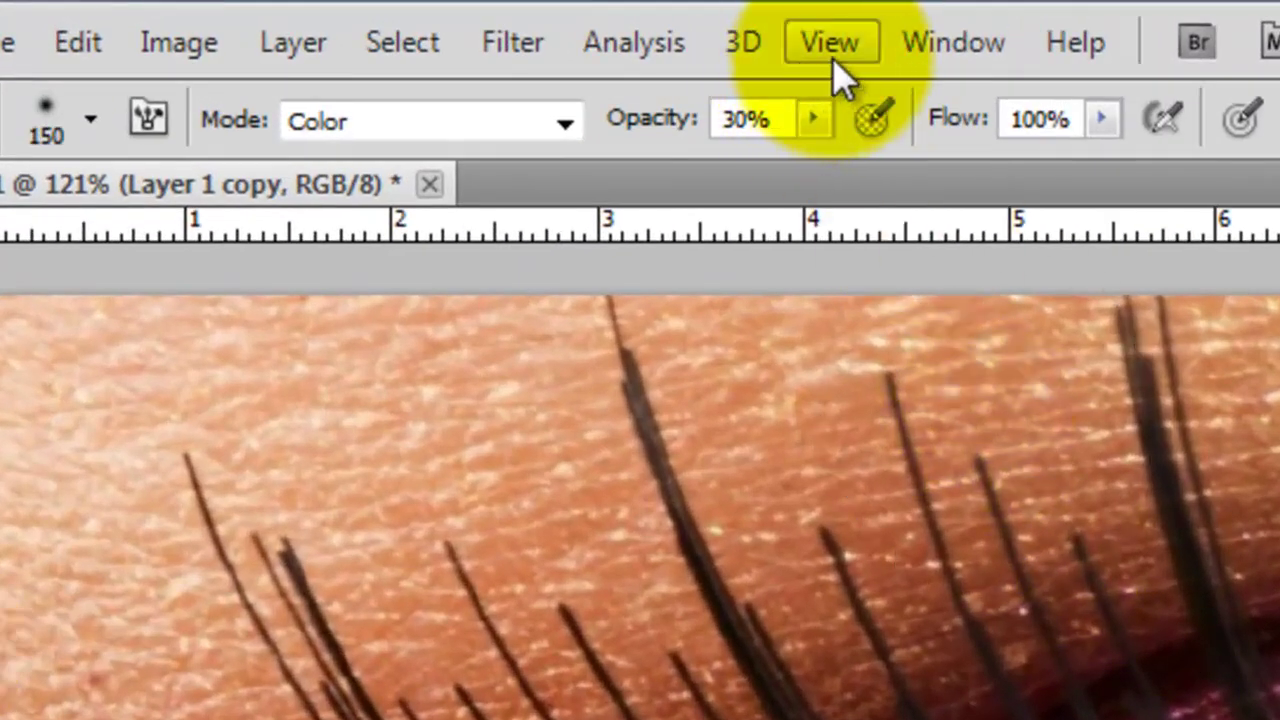
click(273, 33)
mouse_move(812, 165)
mouse_down()
mouse_move(926, 178)
mouse_move(814, 184)
mouse_up()
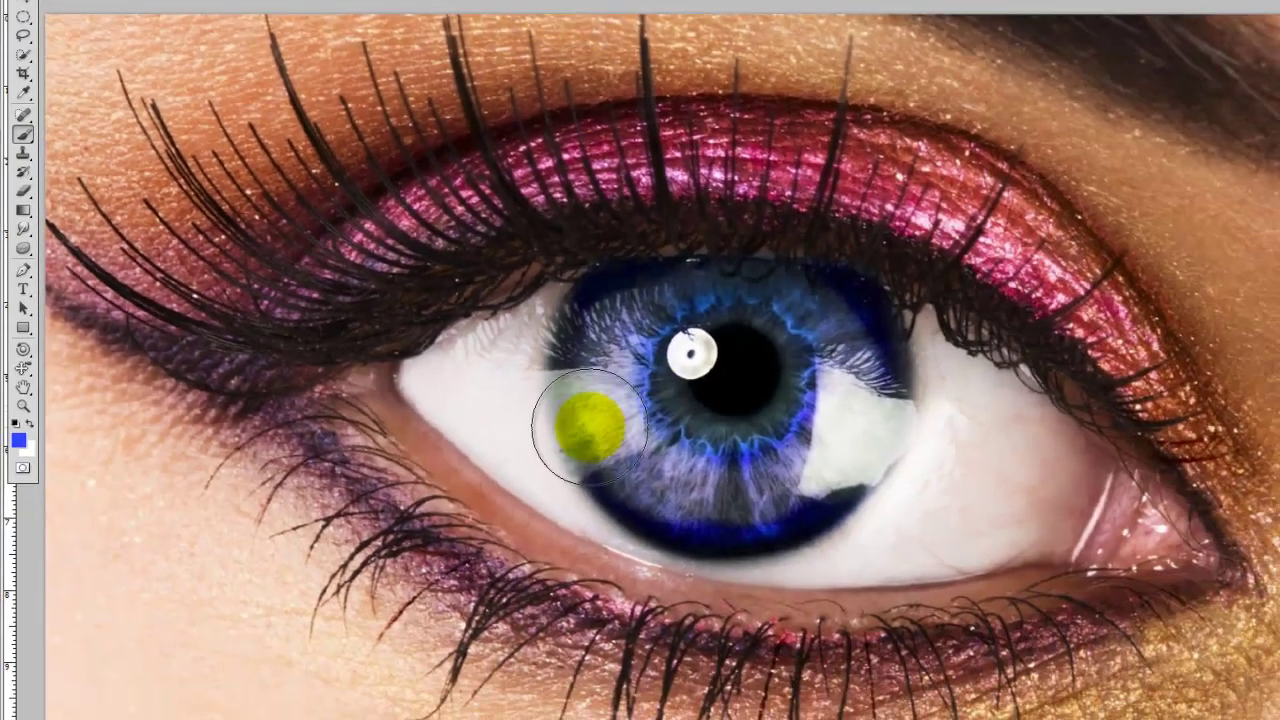
mouse_move(591, 429)
mouse_down()
mouse_move(563, 386)
mouse_move(591, 394)
mouse_up()
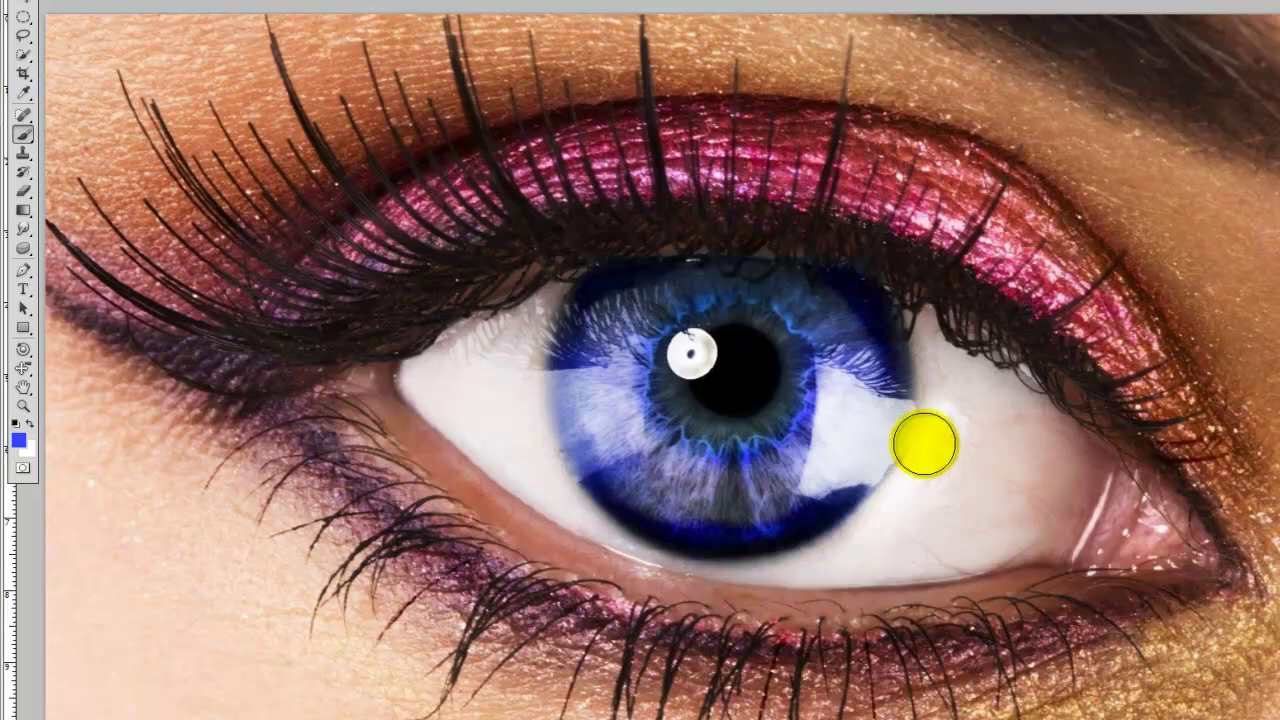
- Apply Hue/Saturation with Hue −111 and Saturation −44 for a muted green iris
key(ctrl+u)
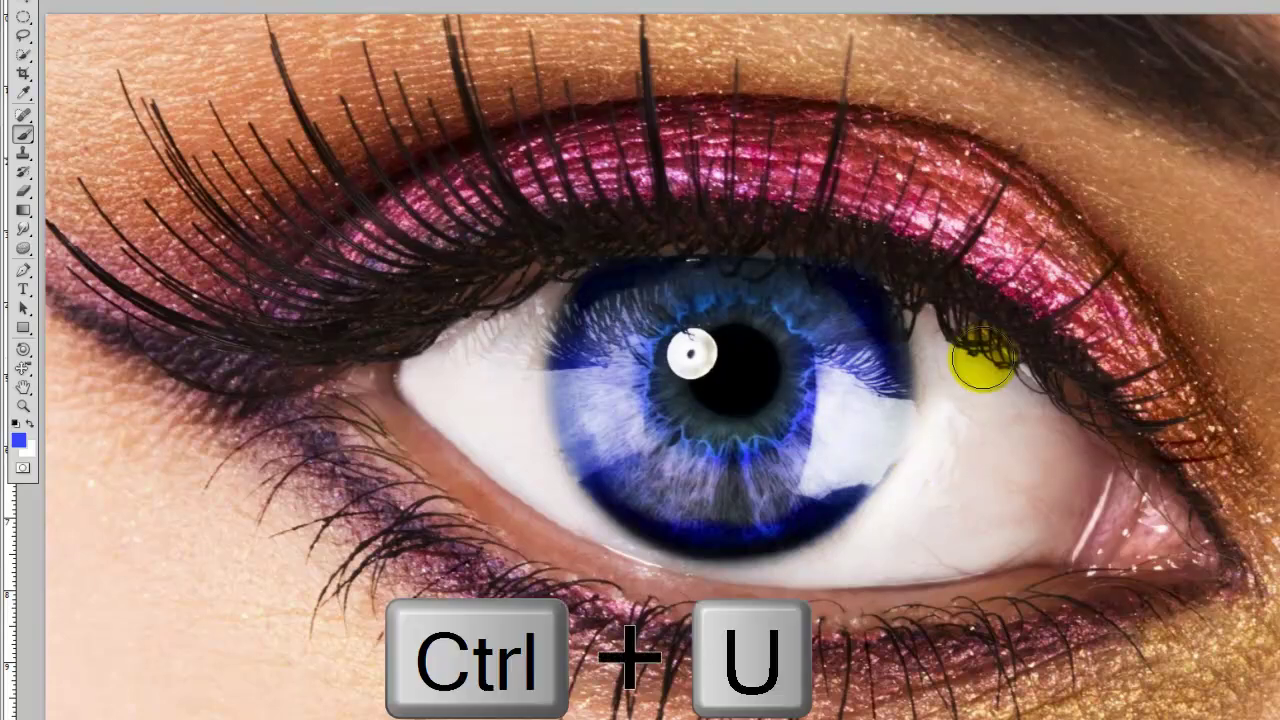
drag(268, 305, 208, 300)
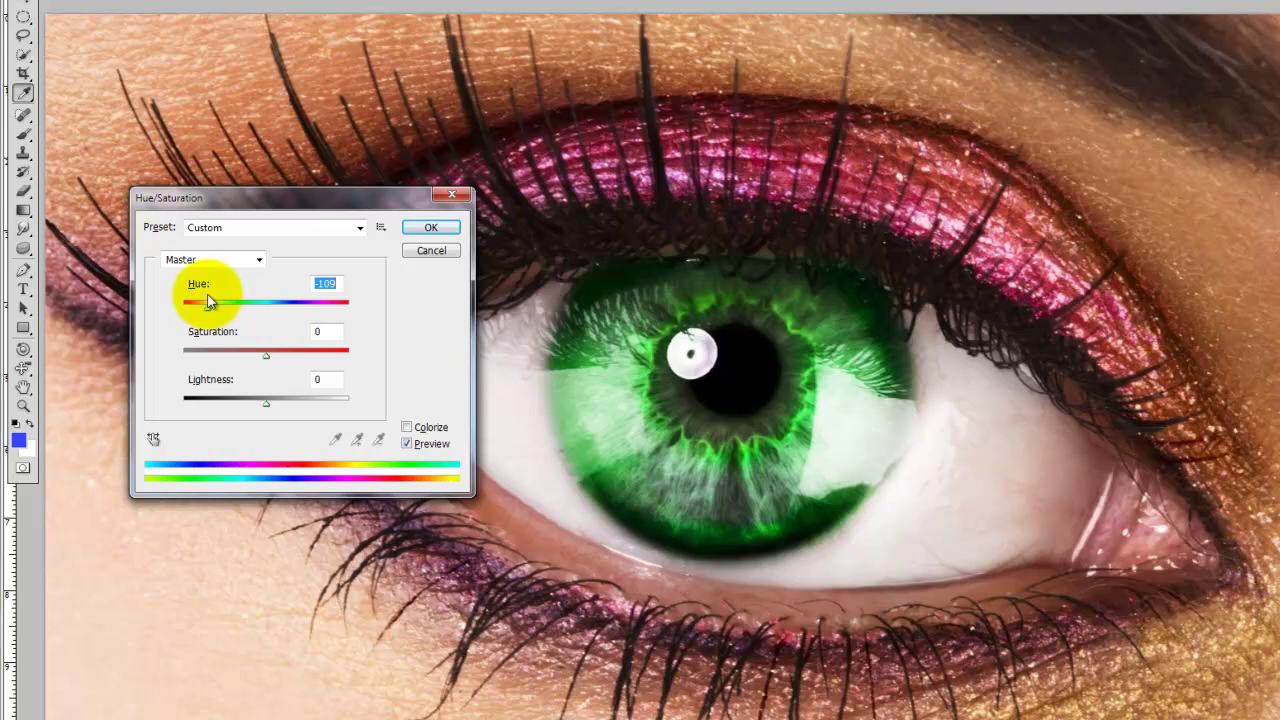
drag(208, 300, 206, 302)
drag(266, 355, 227, 351)
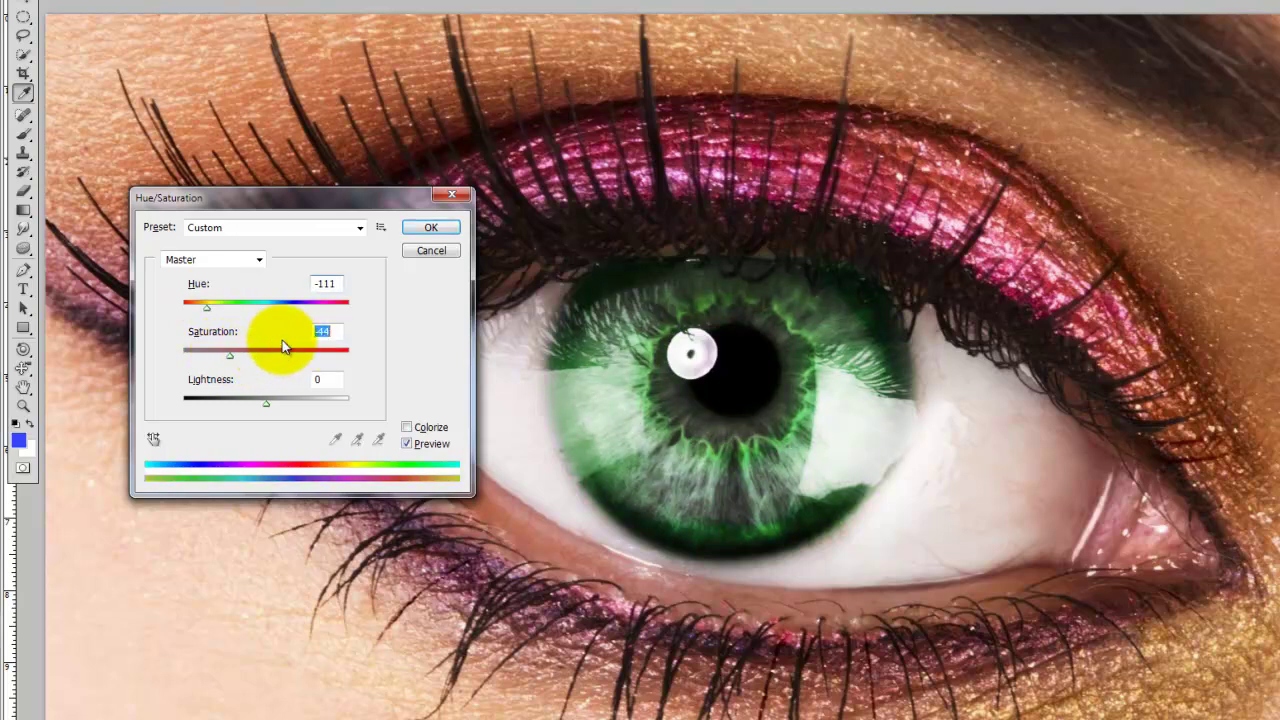
click(431, 227)
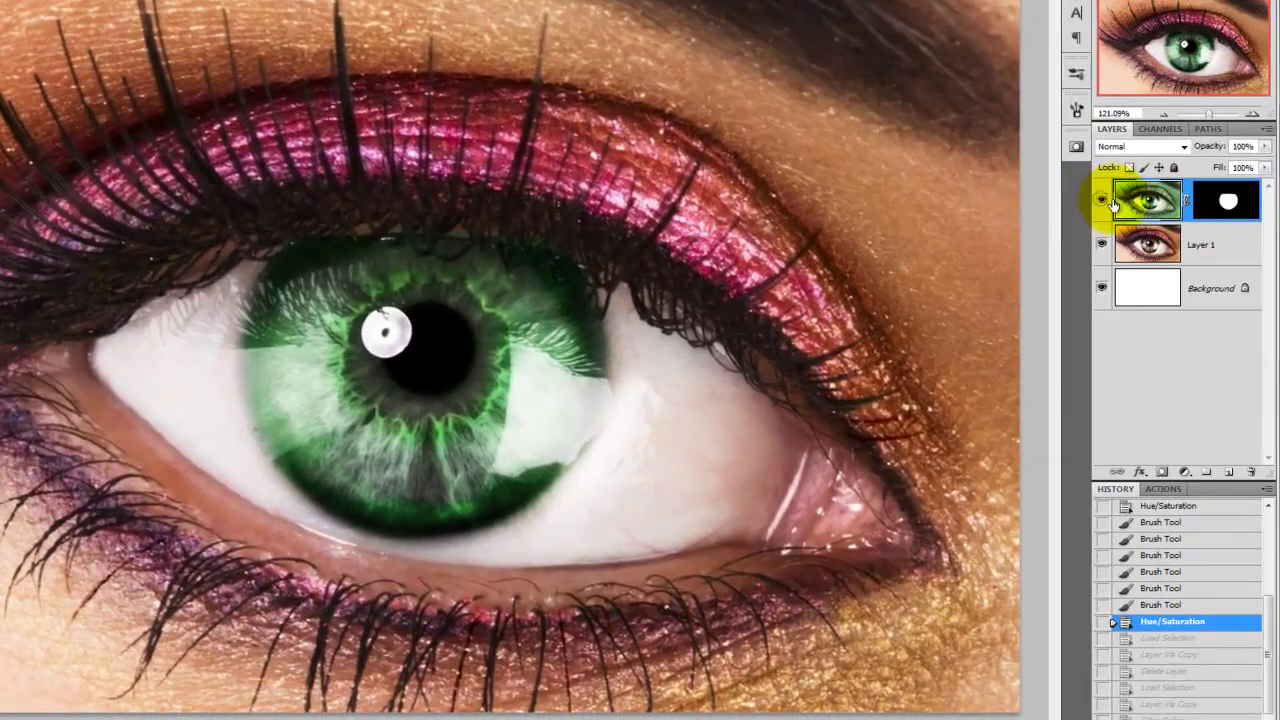
- Hide Layer 1 copy, load its iris mask as a selection, and select Layer 1
click(1103, 202)
click(1224, 206)
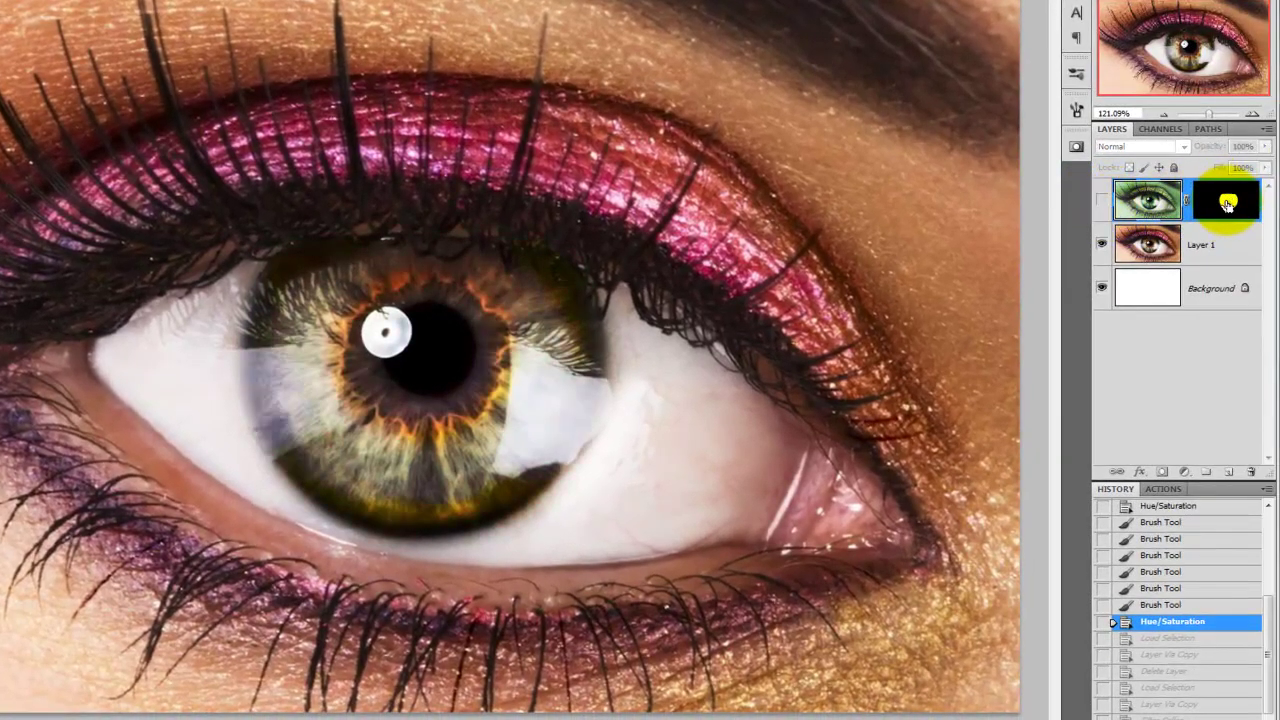
ctrl+click(1222, 205)
click(1140, 245)
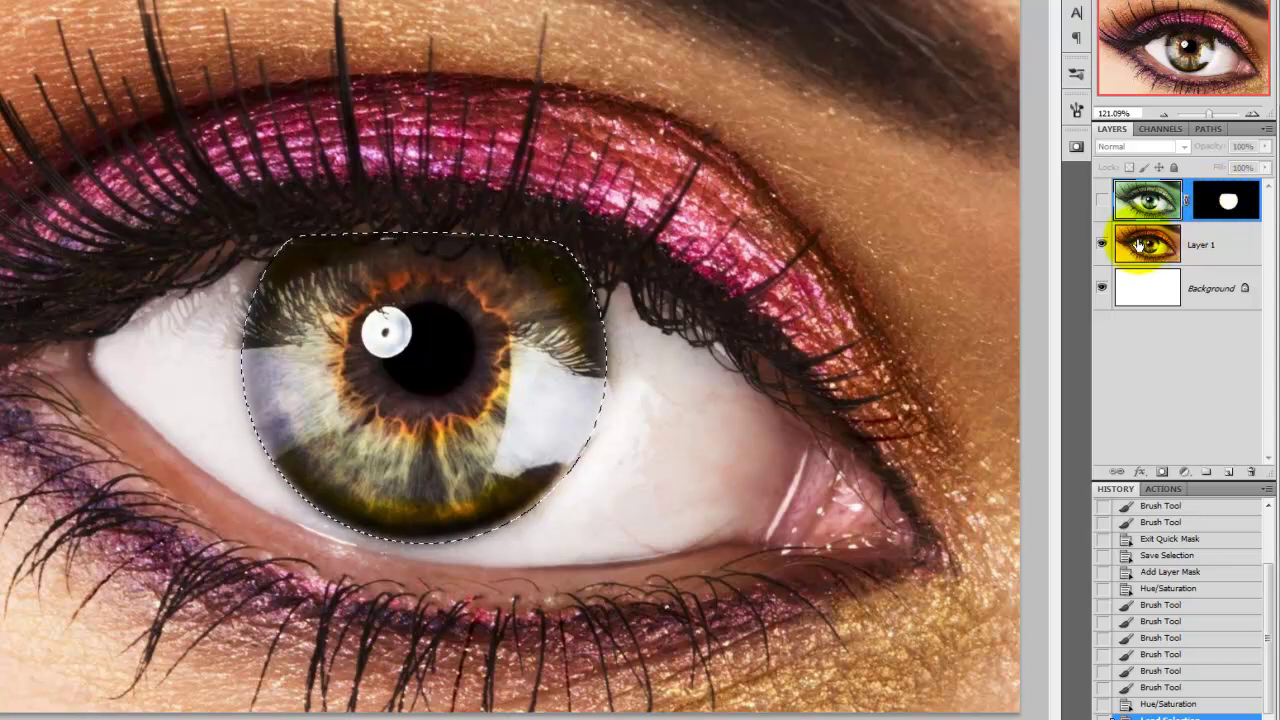
- Copy the iris to Layer 2 and apply a Glass filter, Distortion 8, Tiny Lens texture
key(ctrl+j)
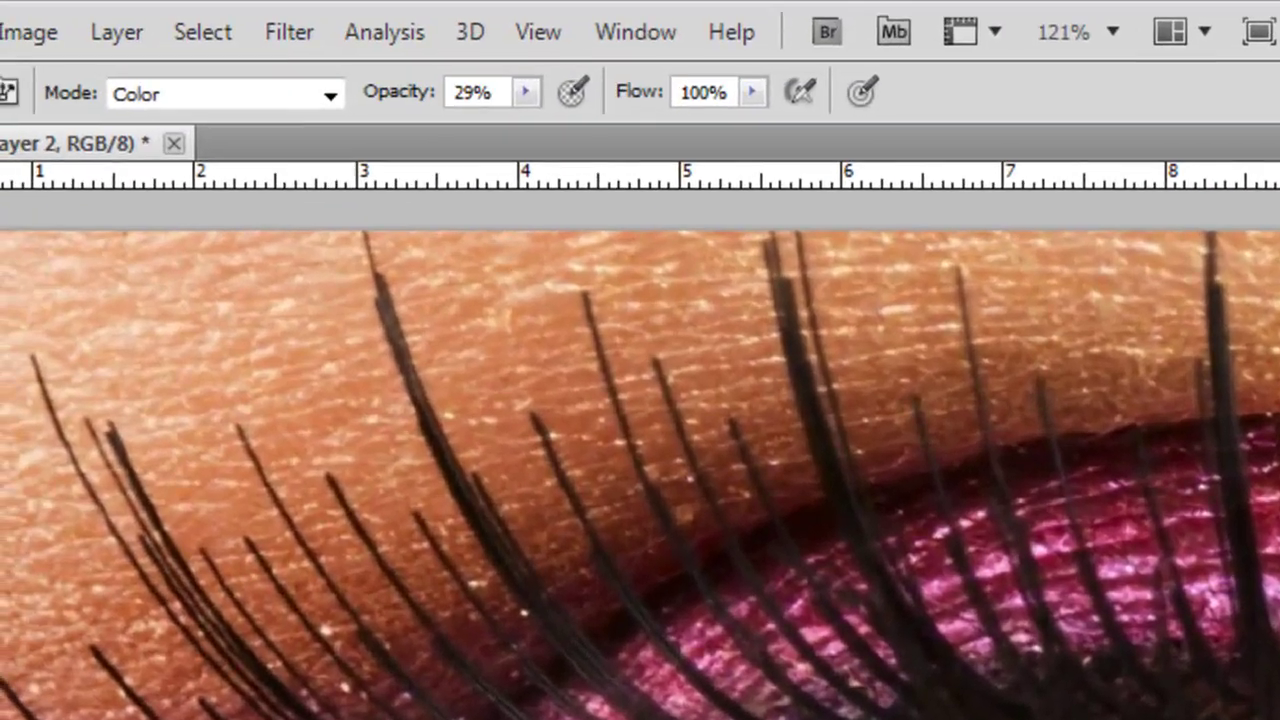
click(282, 33)
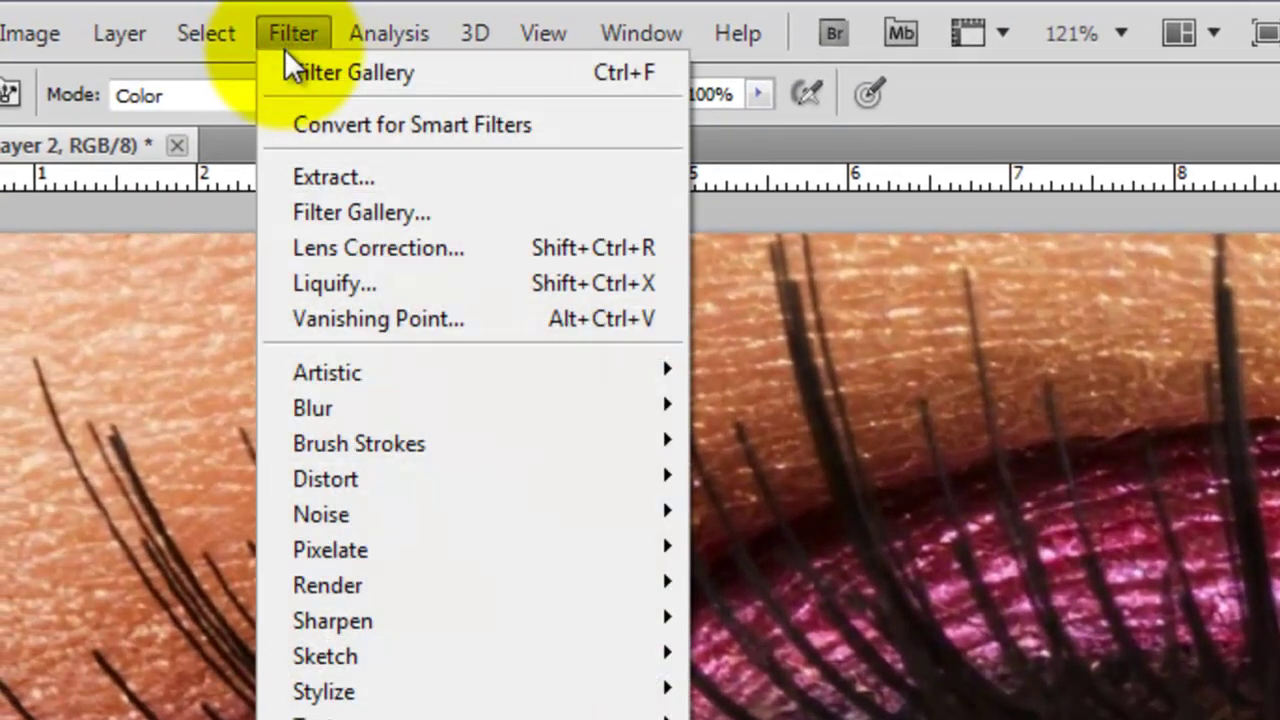
click(342, 212)
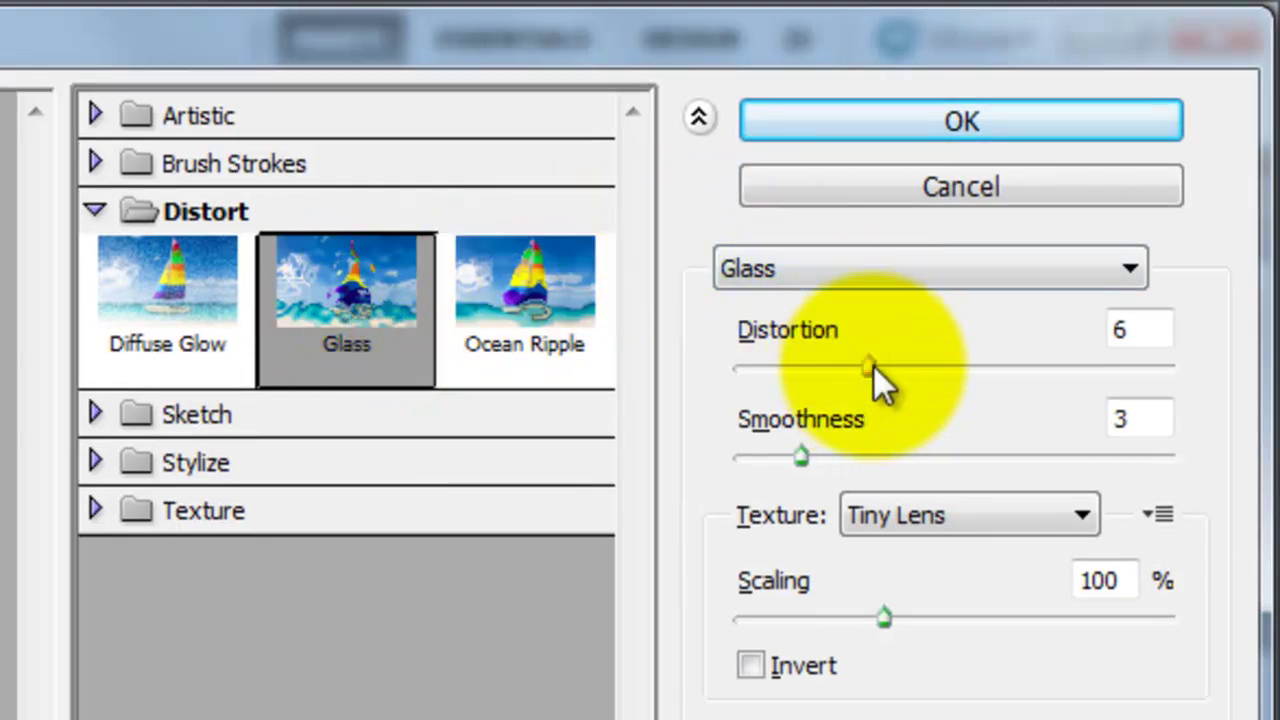
drag(874, 367, 928, 362)
click(928, 135)
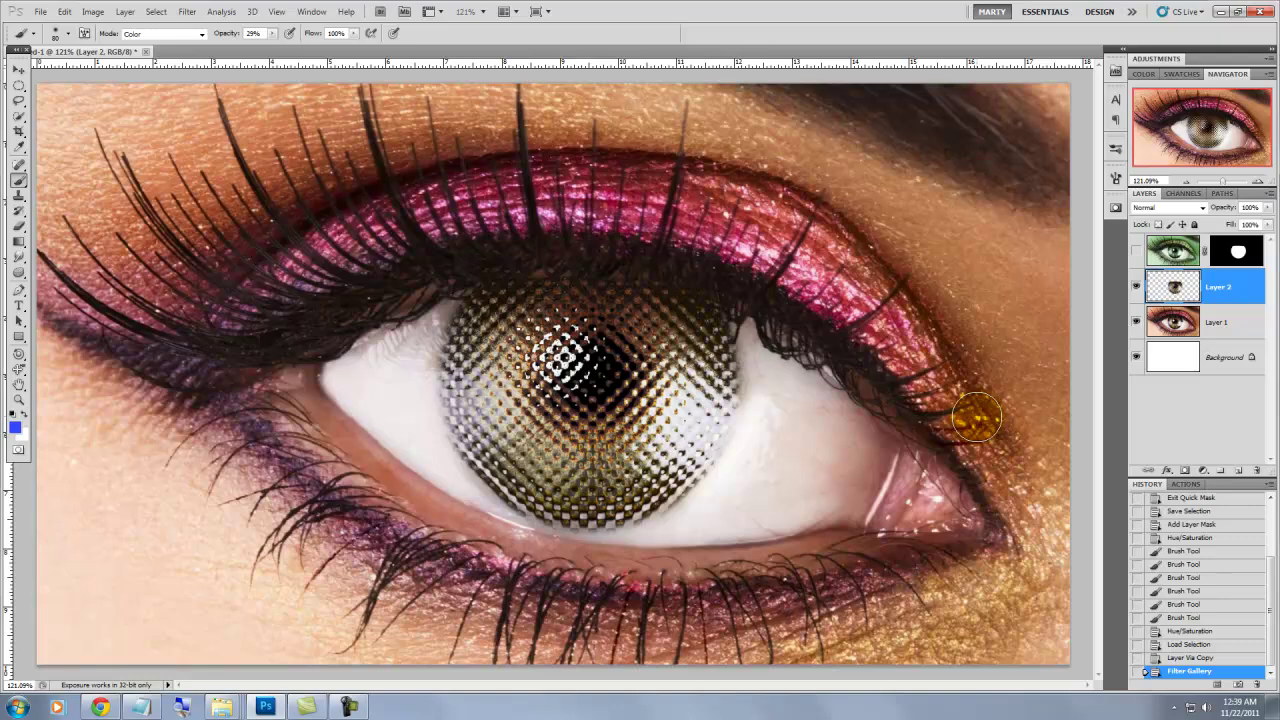
- Undo the Glass filter and preview Ocean Ripple at Ripple Size 11, Magnitude 9
key(ctrl+z)
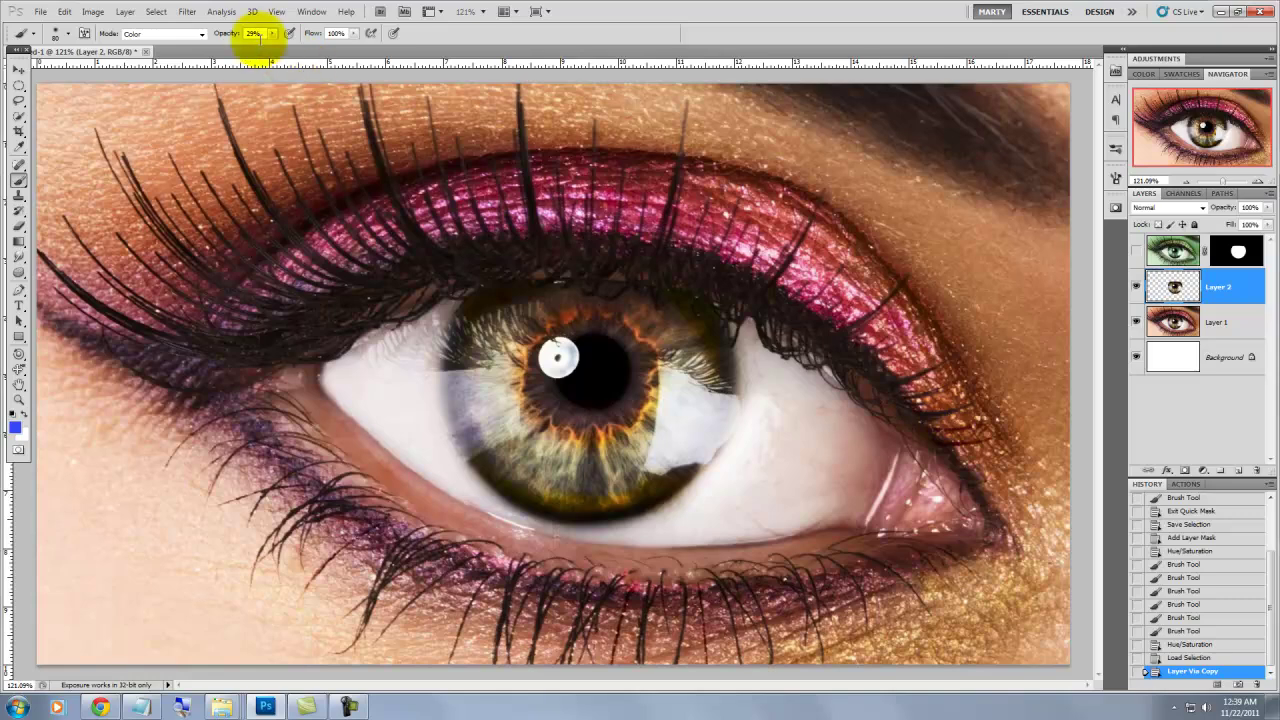
click(186, 11)
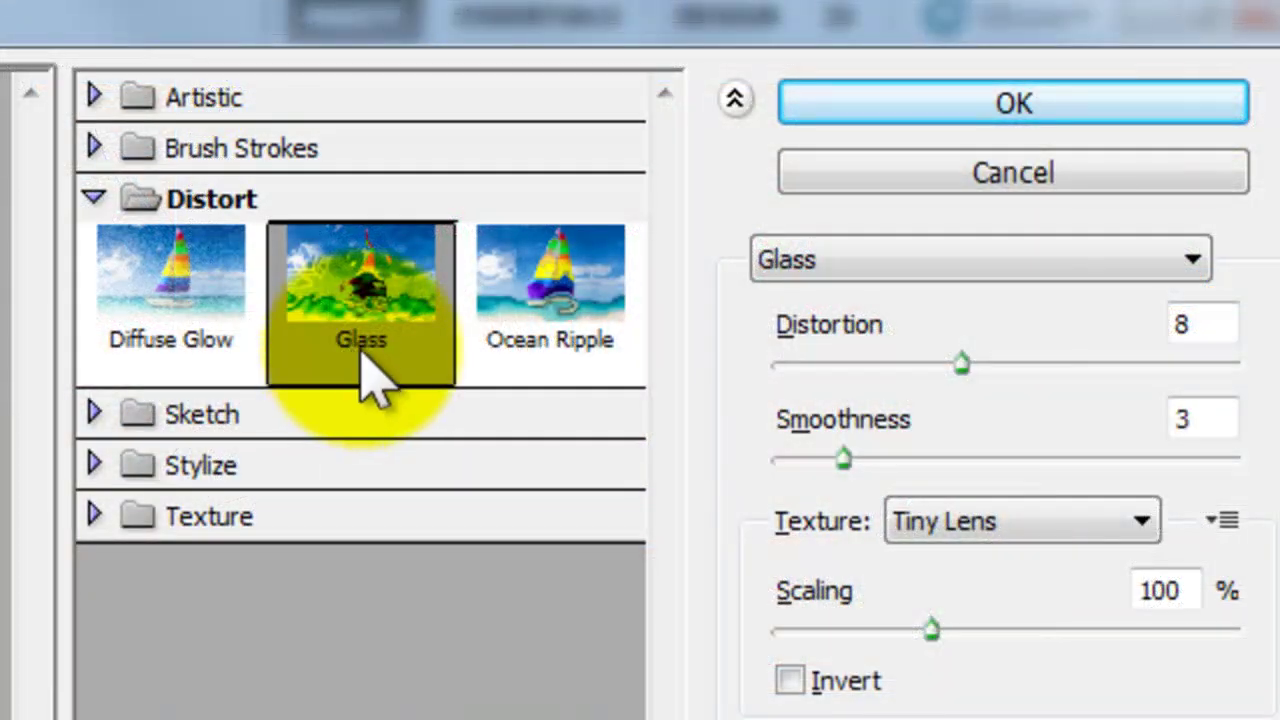
click(495, 300)
drag(1040, 363, 1115, 366)
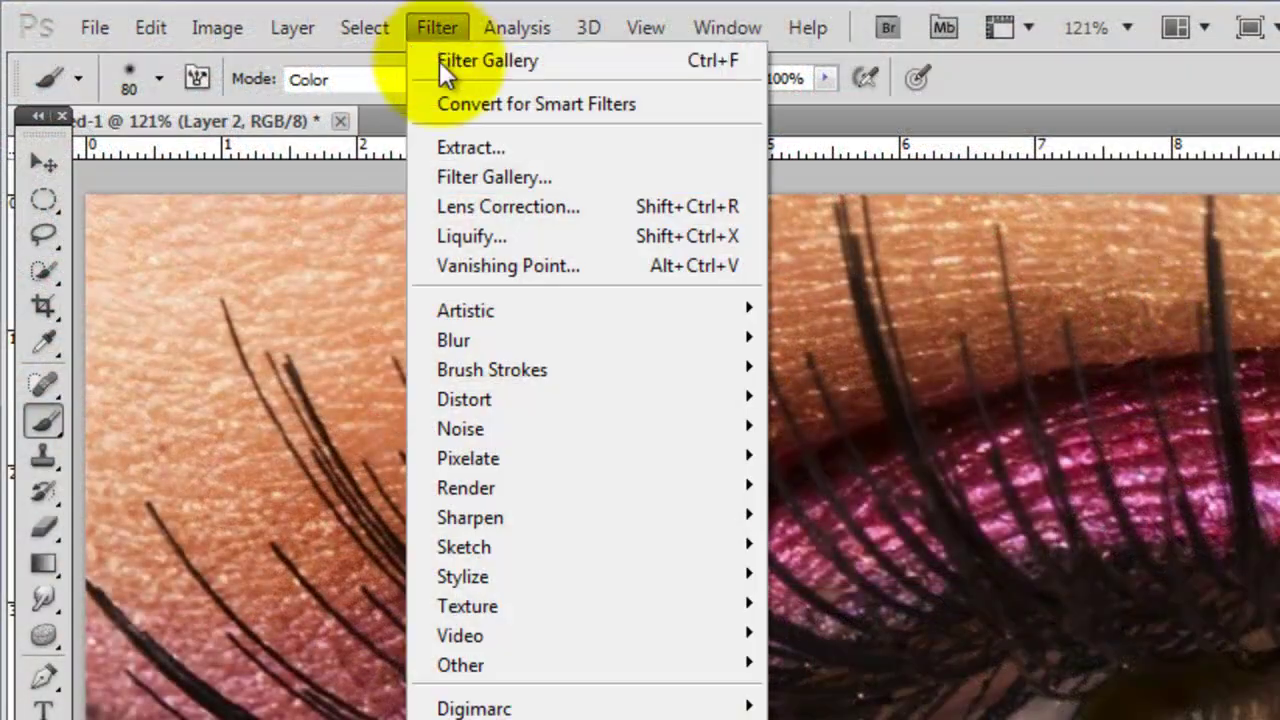
- Open Liquify on the copied iris and choose the Bloat tool
click(460, 236)
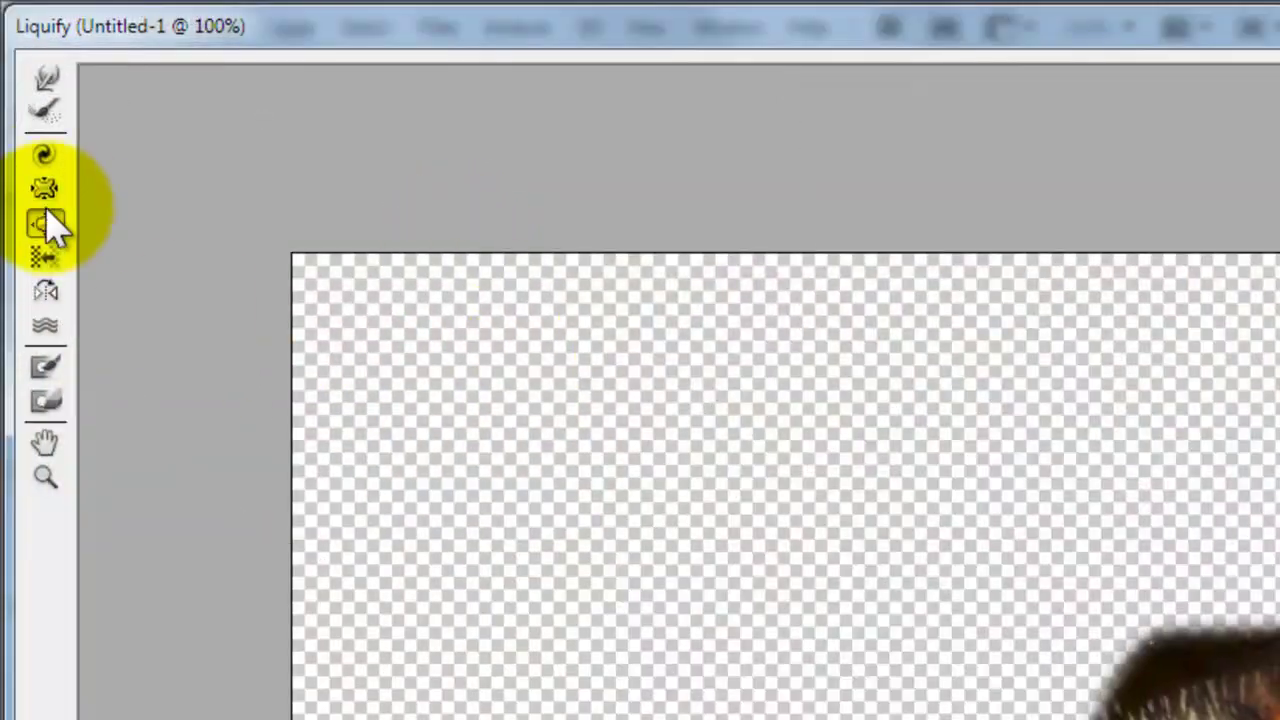
click(45, 190)
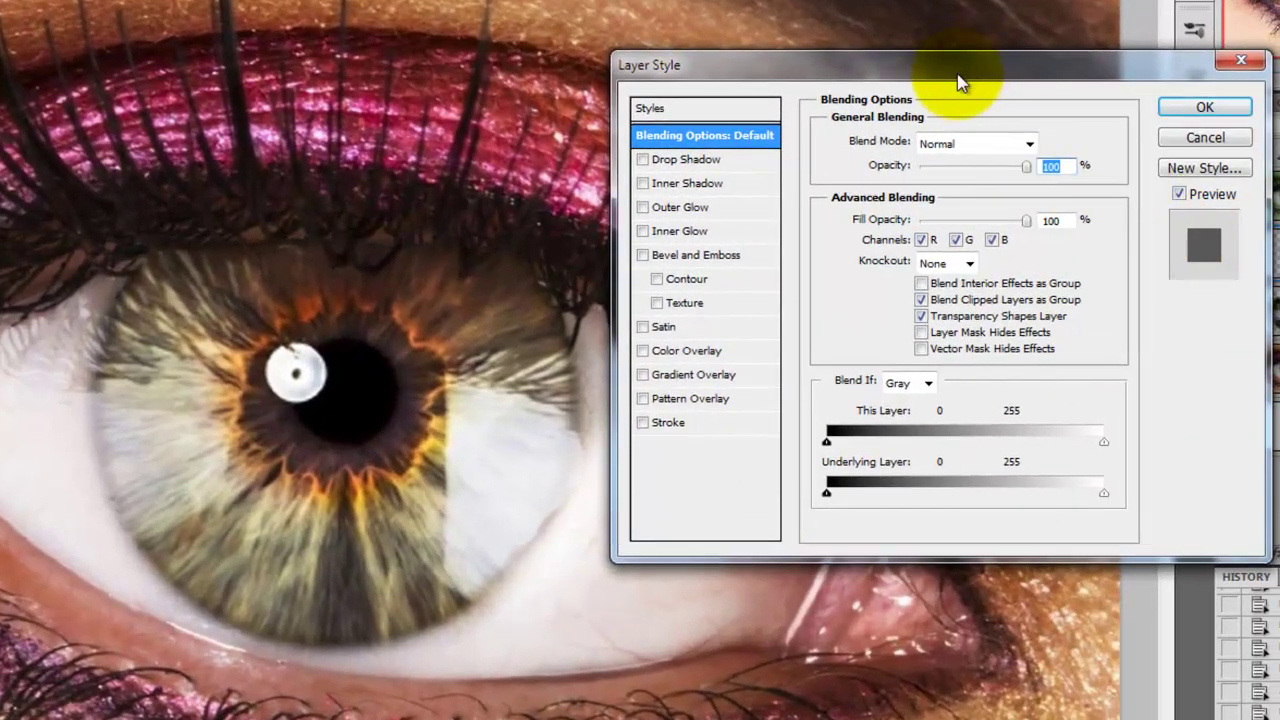
- Give the iris layer a black Inner Glow in Soft Light mode at 100% opacity and 79 px size
click(642, 231)
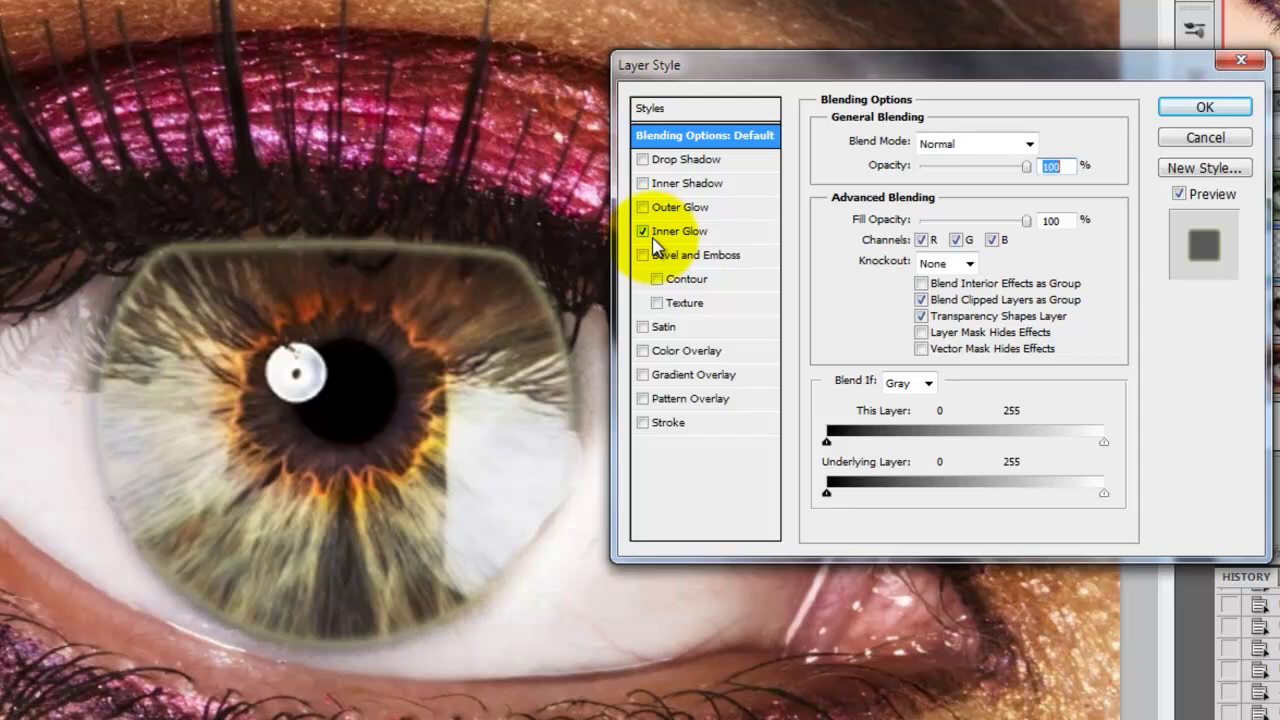
click(664, 233)
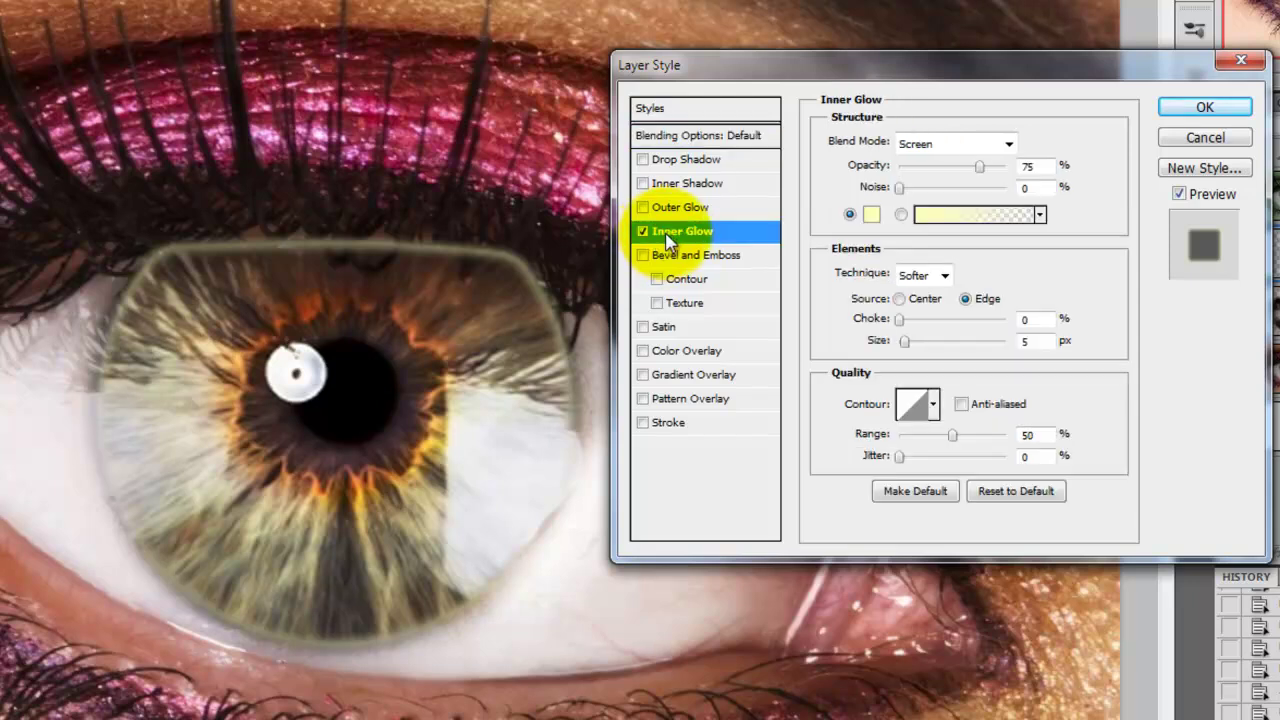
click(873, 222)
drag(320, 309, 80, 369)
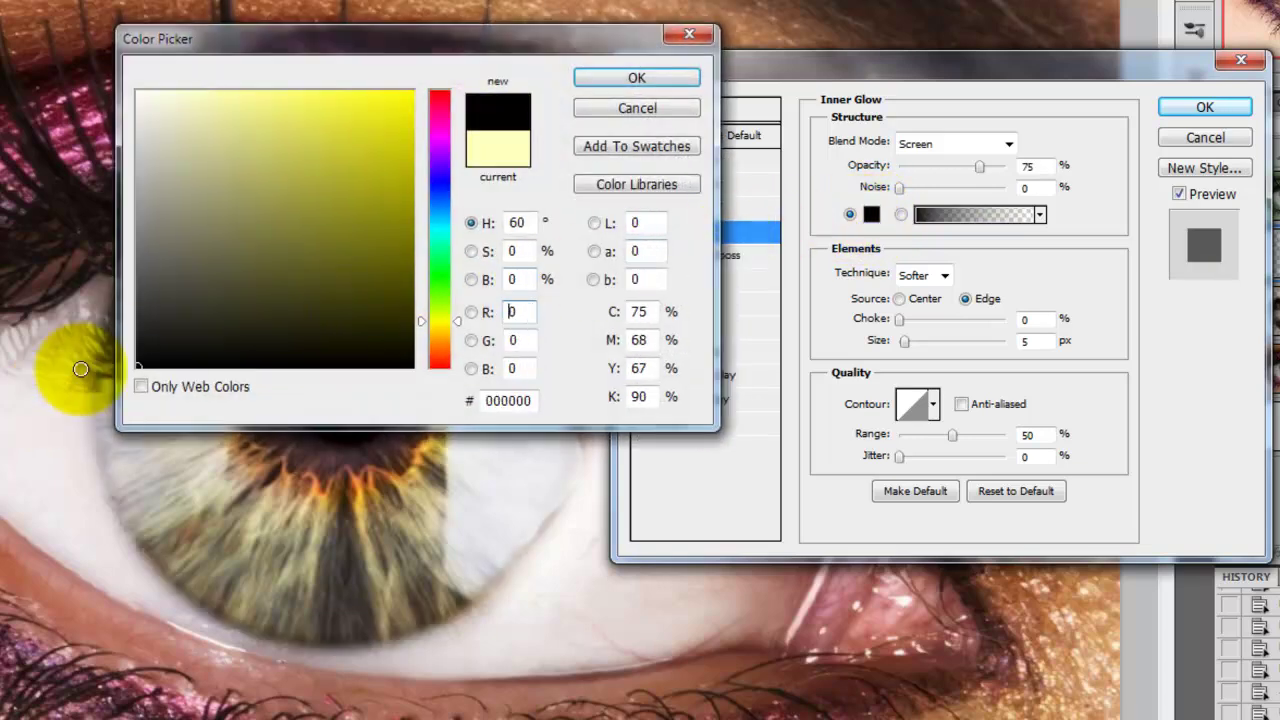
click(648, 80)
click(1009, 144)
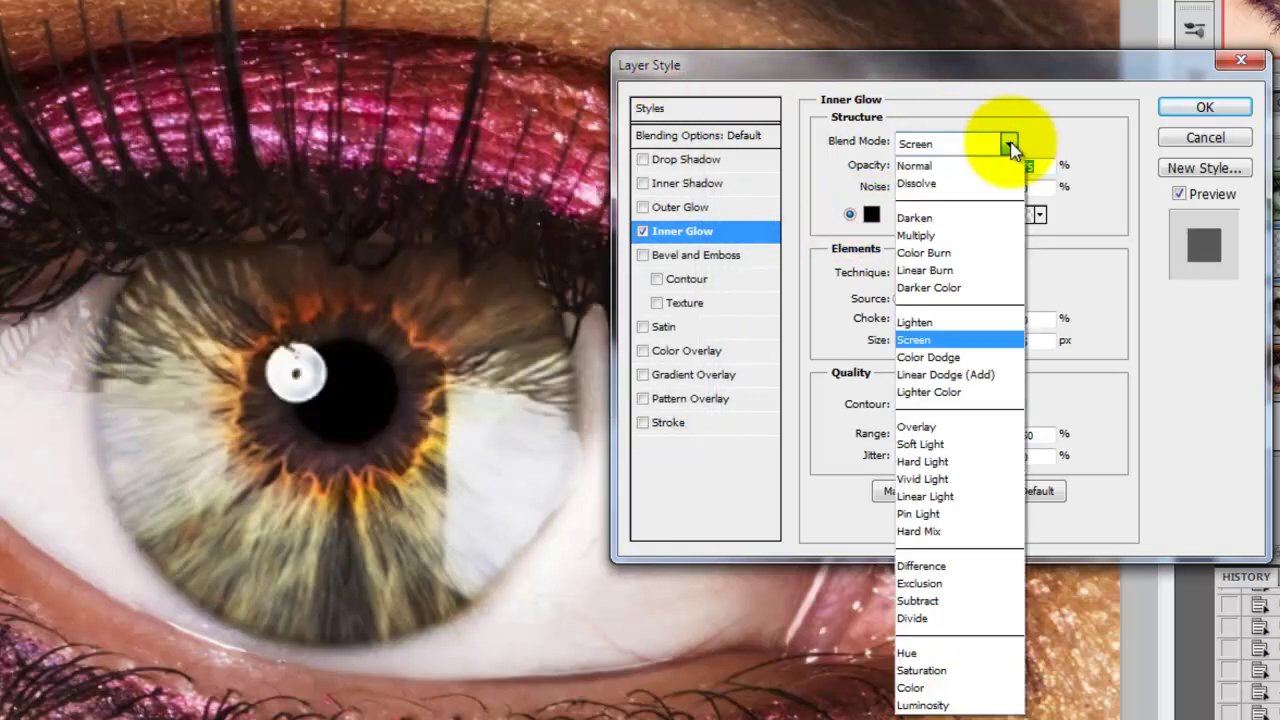
click(921, 447)
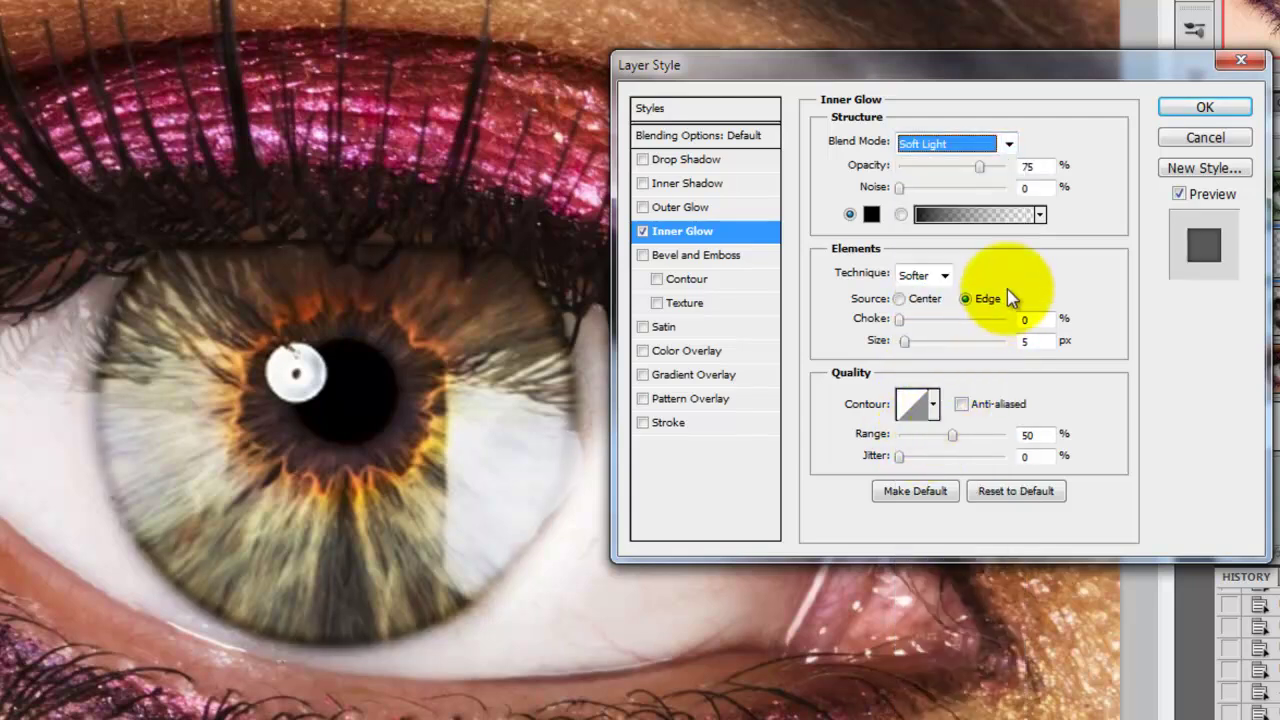
drag(980, 166, 1012, 170)
drag(904, 341, 934, 342)
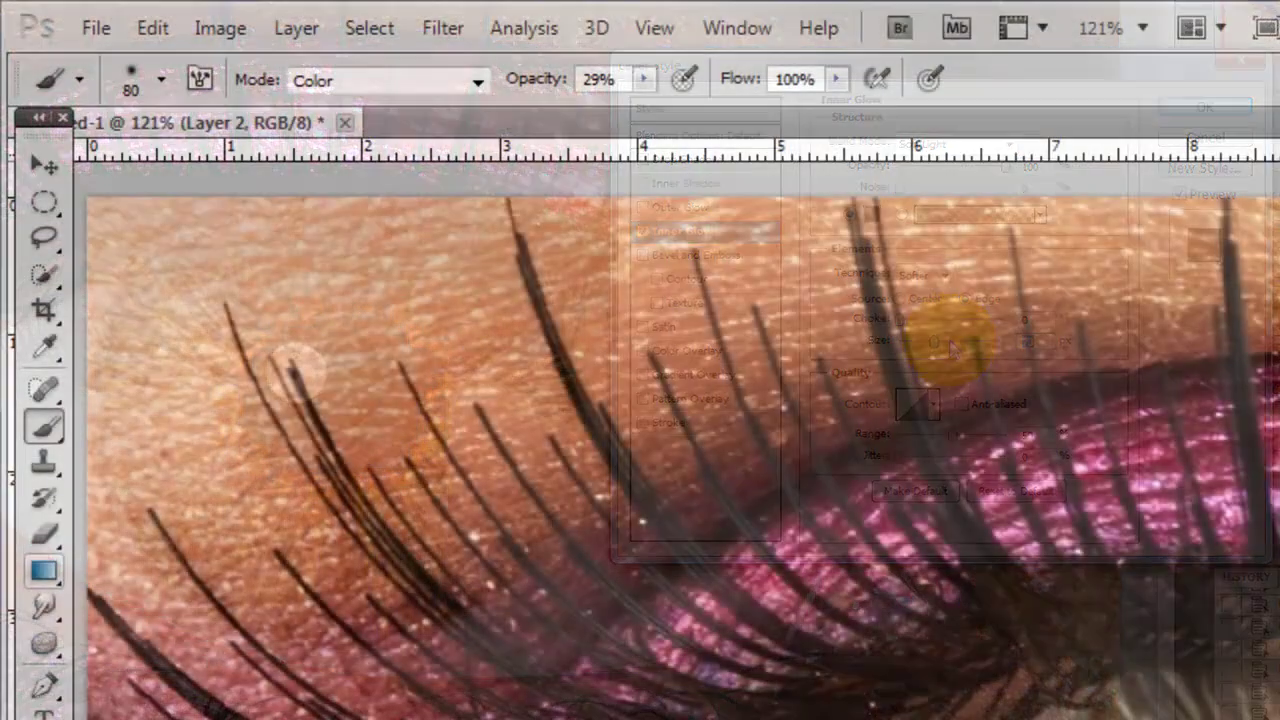
- Draw a radial Spectrum rainbow gradient across the iris from top to bottom
click(45, 575)
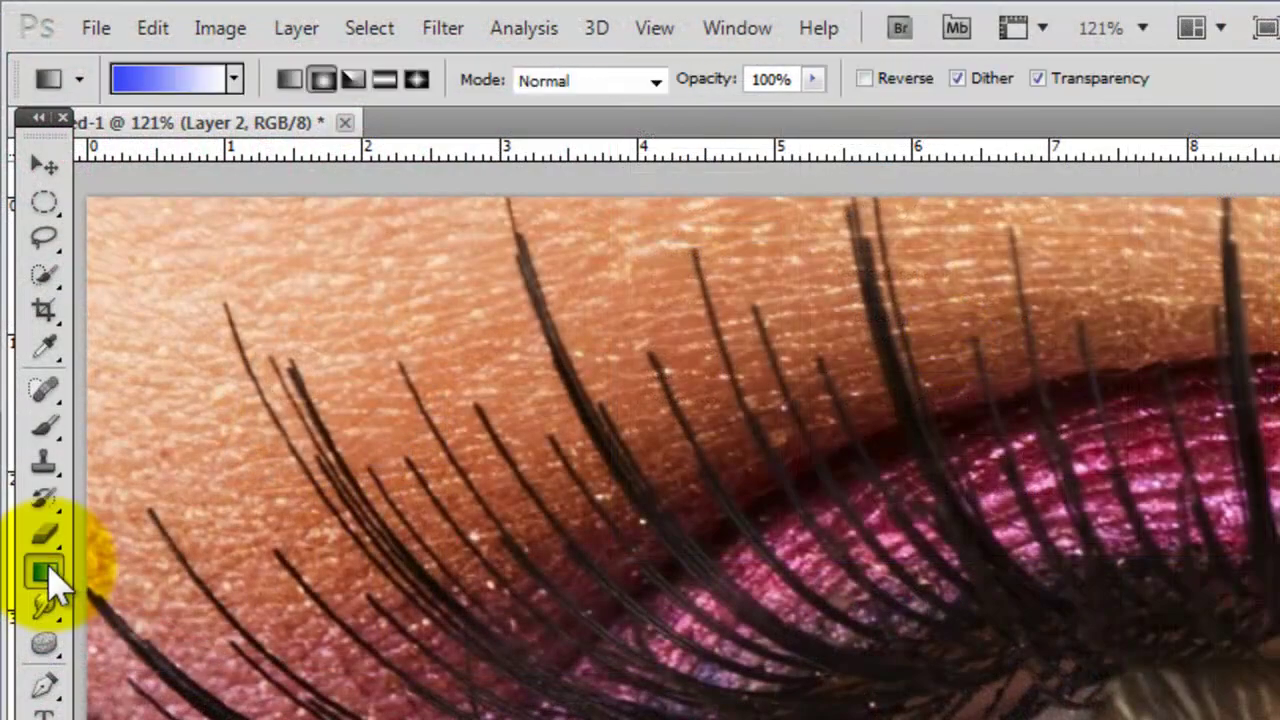
click(235, 80)
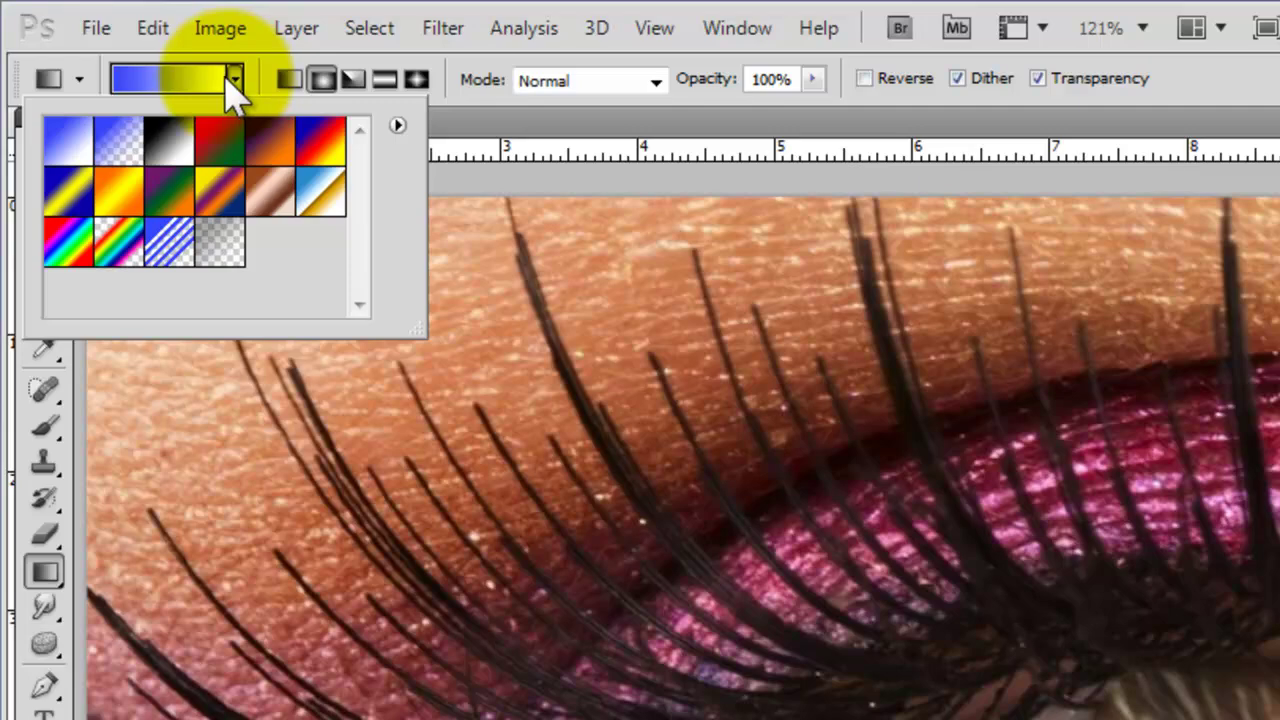
click(60, 245)
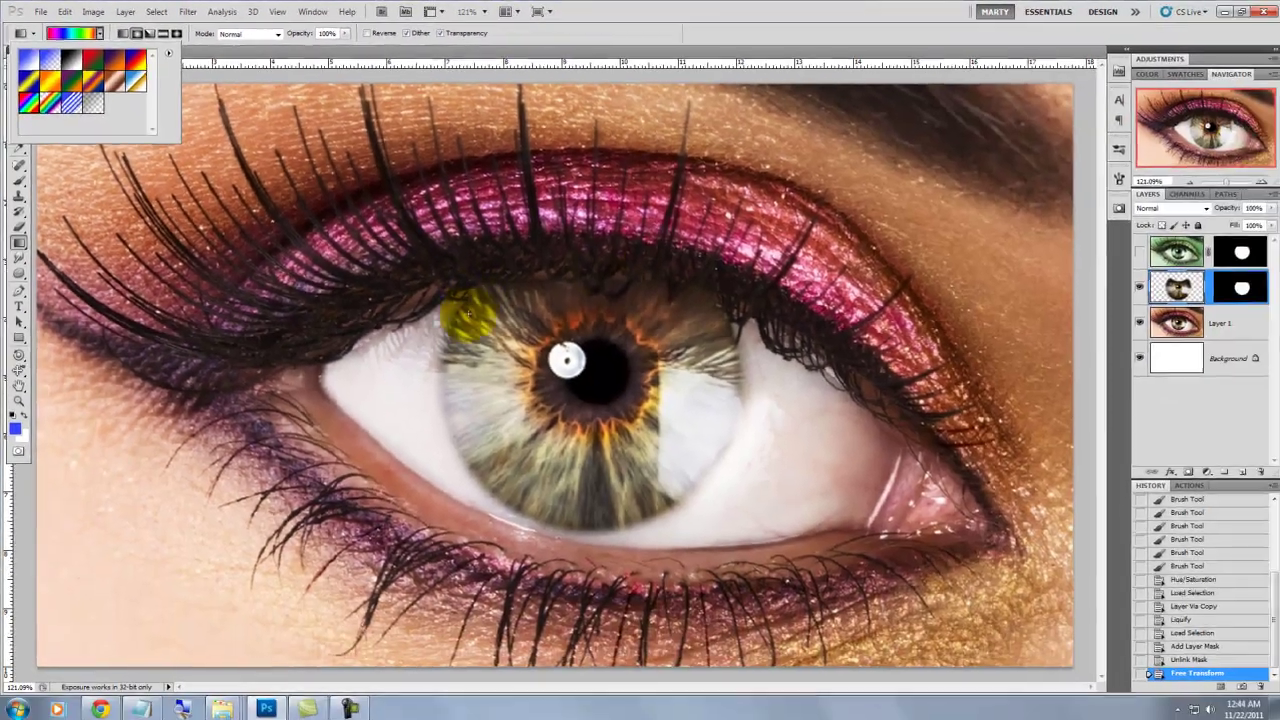
key(Return)
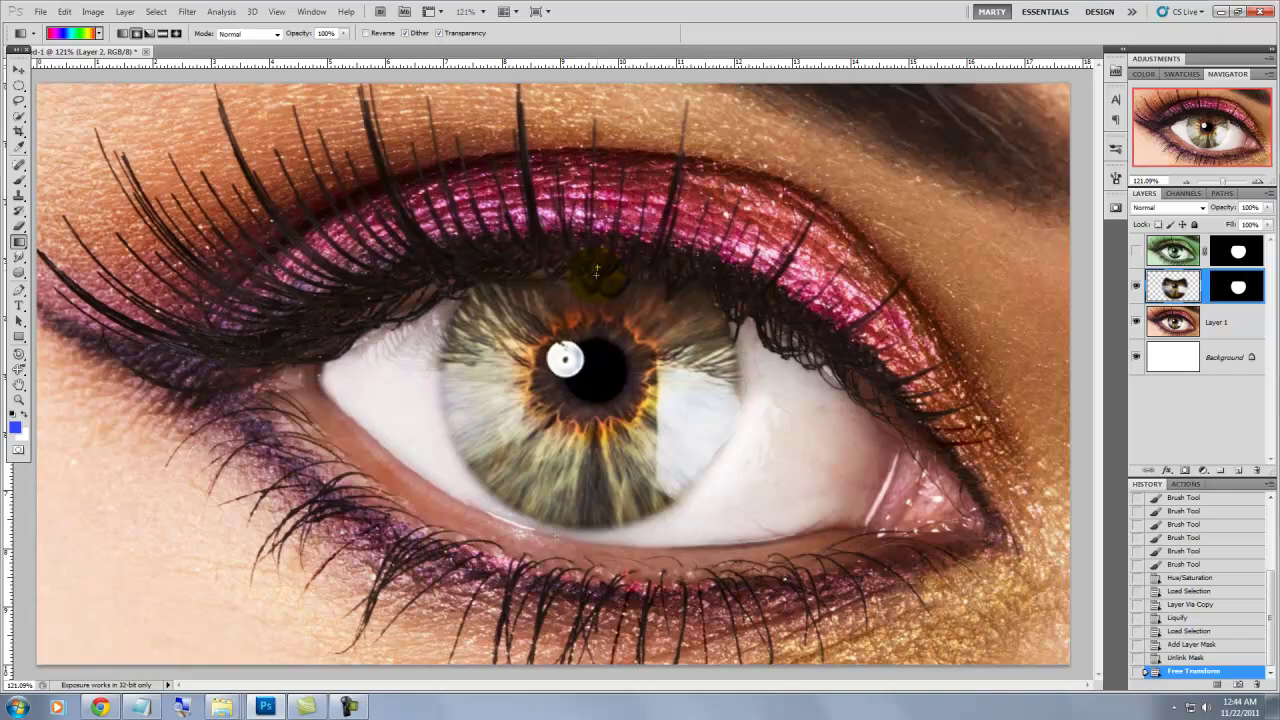
drag(596, 279, 586, 535)
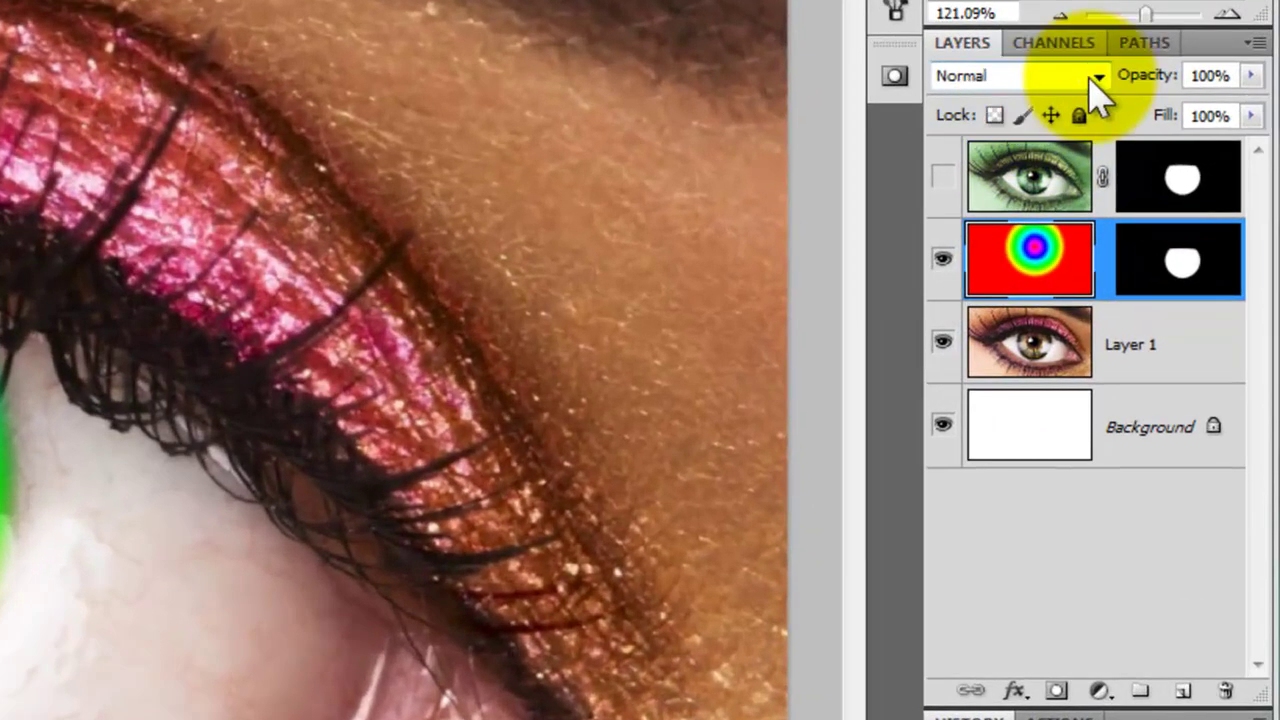
- Set the rainbow layer's blend mode to Overlay and its opacity to 35%
click(1096, 80)
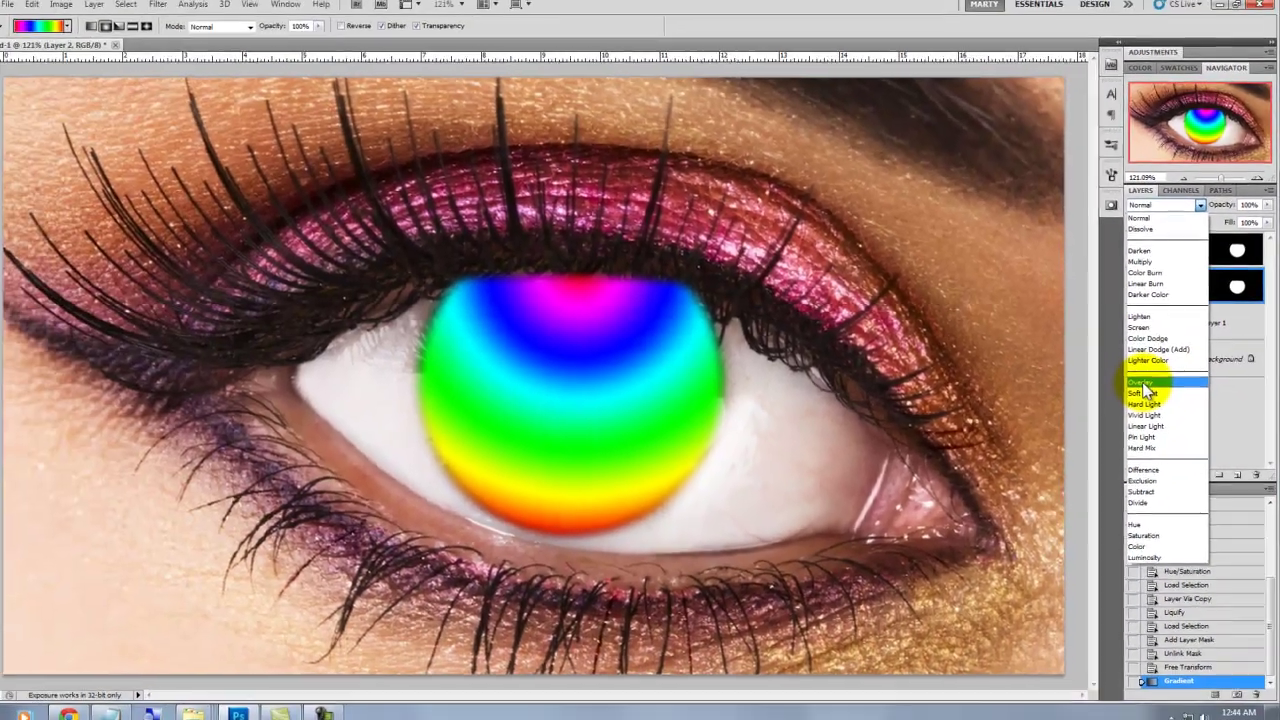
click(1142, 383)
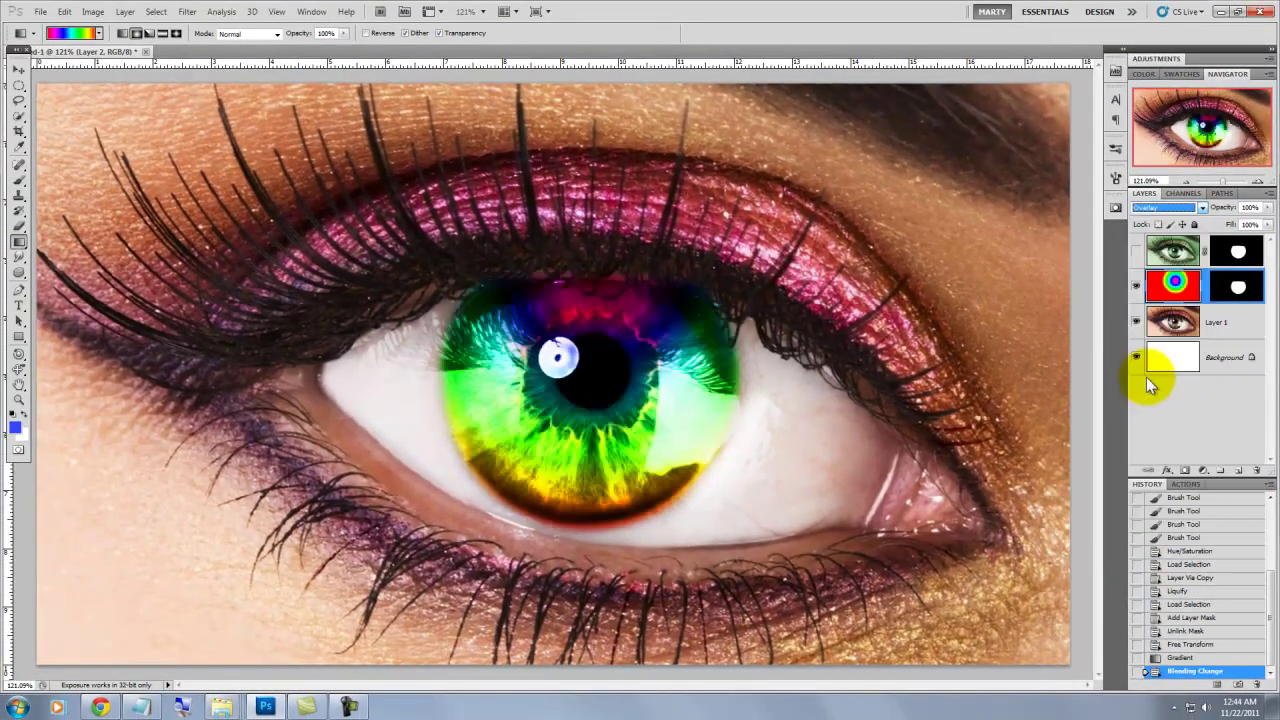
click(1267, 207)
drag(1265, 220, 1238, 227)
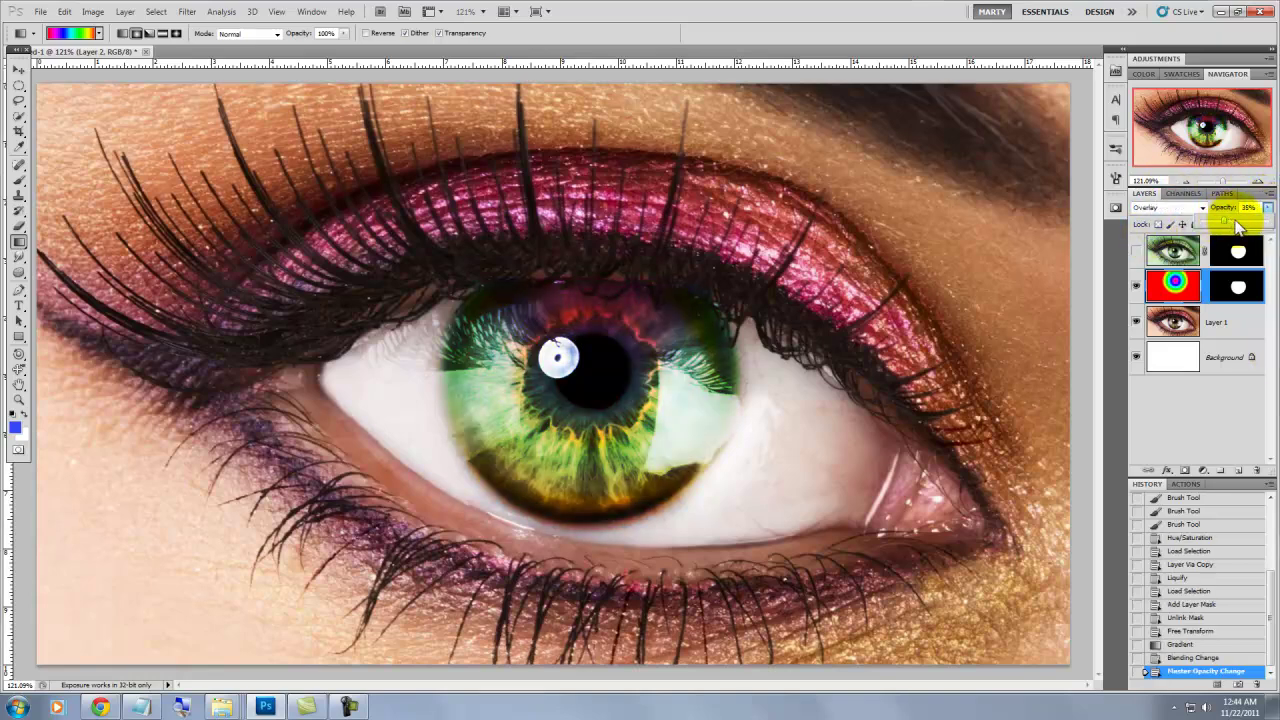